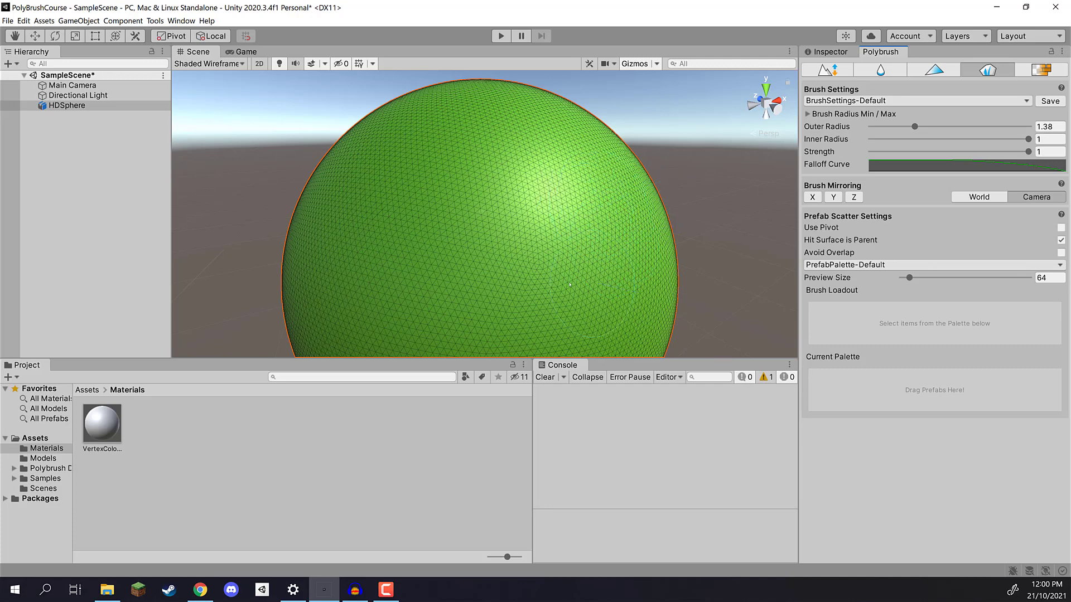
Step: Switch Polybrush from prefab scattering to mesh sculpting for the HDSphere
{"action": "right_click_drag", "start_coordinate": [573, 195], "coordinate": [358, 120]}
{"action": "key", "text": "s"}
{"action": "key", "text": "w"}
{"action": "key", "text": "d"}
{"action": "left_click_drag", "start_coordinate": [345, 303], "coordinate": [367, 223], "text": "alt"}
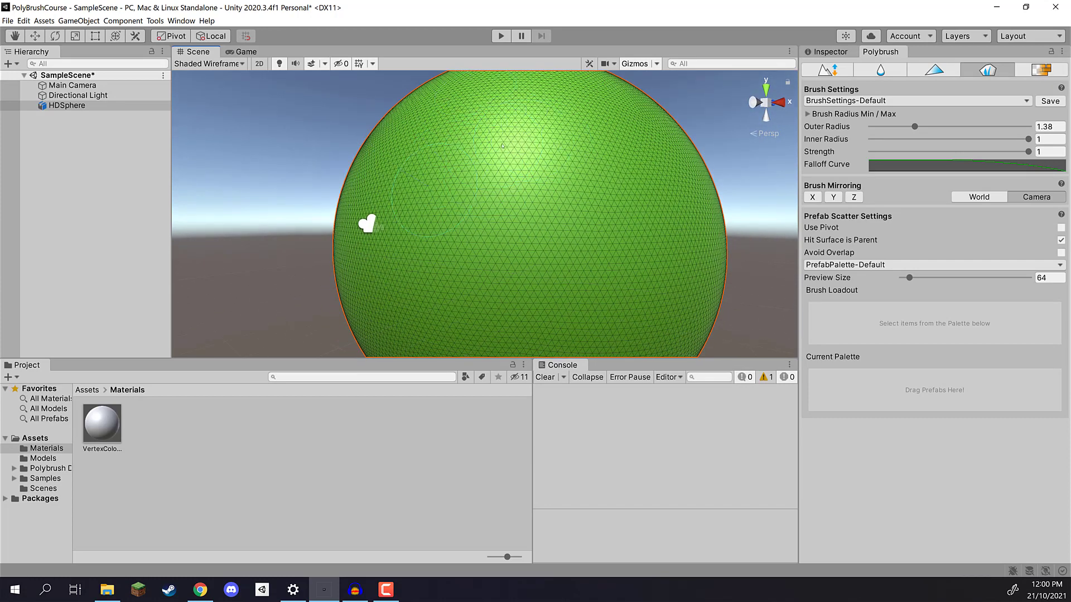
{"action": "left_click", "coordinate": [828, 69]}
{"action": "mouse_move", "coordinate": [622, 159]}
{"action": "right_mouse_down"}
{"action": "mouse_move", "coordinate": [571, 189]}
{"action": "mouse_move", "coordinate": [598, 188]}
{"action": "right_mouse_up"}
{"action": "key", "text": "w"}
{"action": "key", "text": "s"}
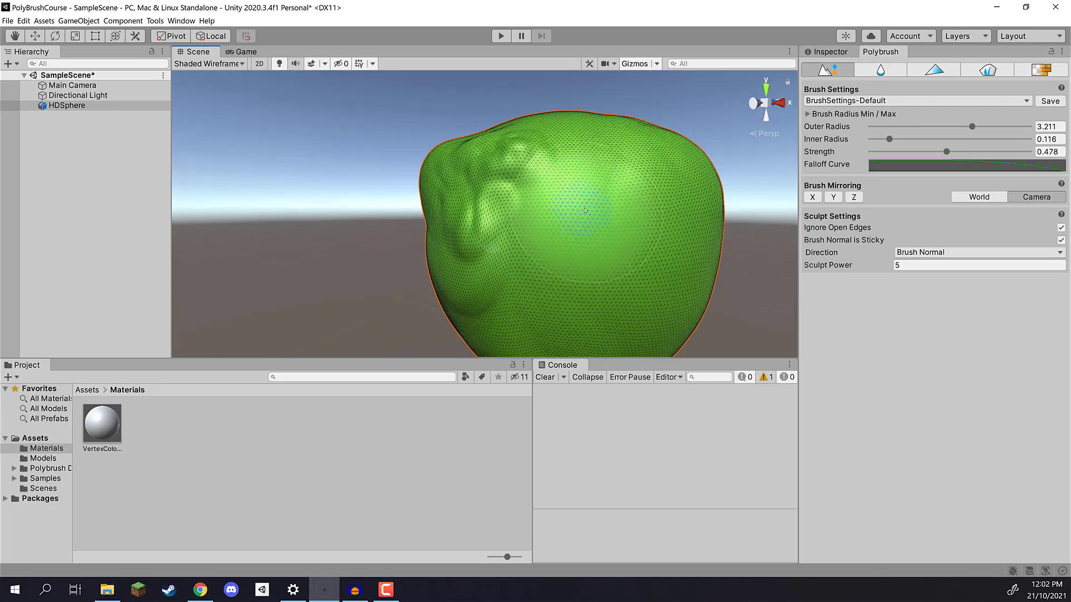
Step: Reduce the sculpt brush's outer radius to about 1.697 and sculpt a stroke on the front of the HDSphere
{"action": "left_click_drag", "start_coordinate": [585, 210], "coordinate": [559, 215], "text": "alt"}
{"action": "scroll", "coordinate": [559, 227], "scroll_direction": "down", "scroll_amount": 3, "text": "ctrl"}
{"action": "scroll", "coordinate": [559, 229], "scroll_direction": "up", "scroll_amount": 3, "text": "ctrl"}
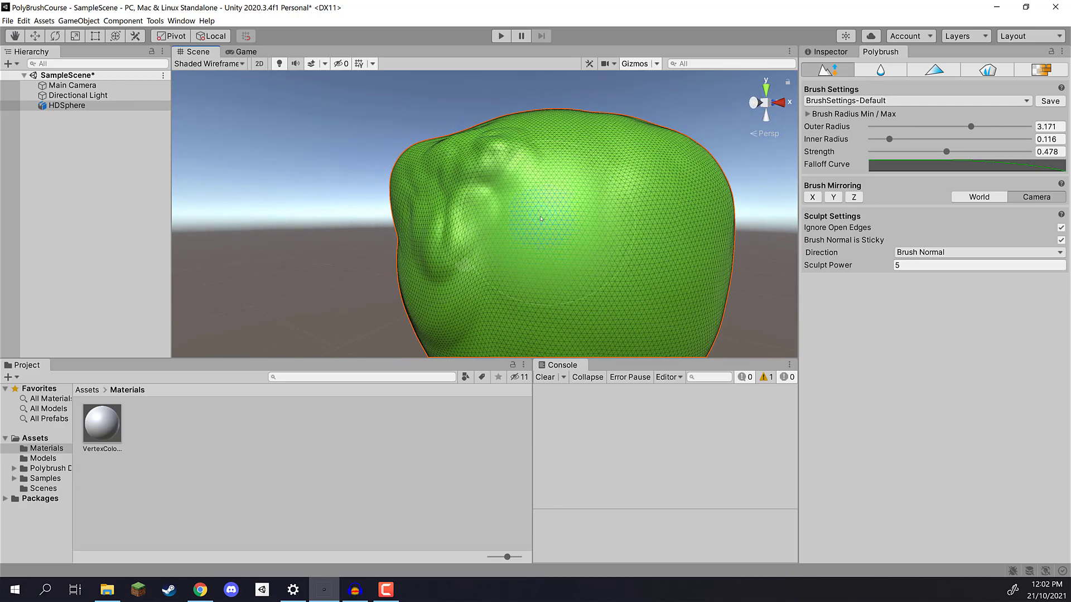
{"action": "scroll", "coordinate": [559, 229], "scroll_direction": "down", "scroll_amount": 5, "text": "ctrl"}
{"action": "scroll", "coordinate": [558, 224], "scroll_direction": "down", "scroll_amount": 3, "text": "ctrl"}
{"action": "scroll", "coordinate": [554, 228], "scroll_direction": "down", "scroll_amount": 5, "text": "ctrl"}
{"action": "mouse_move", "coordinate": [550, 214]}
{"action": "right_mouse_down"}
{"action": "mouse_move", "coordinate": [583, 209]}
{"action": "mouse_move", "coordinate": [559, 208]}
{"action": "right_mouse_up"}
{"action": "scroll", "coordinate": [584, 210], "scroll_direction": "up", "scroll_amount": 3}
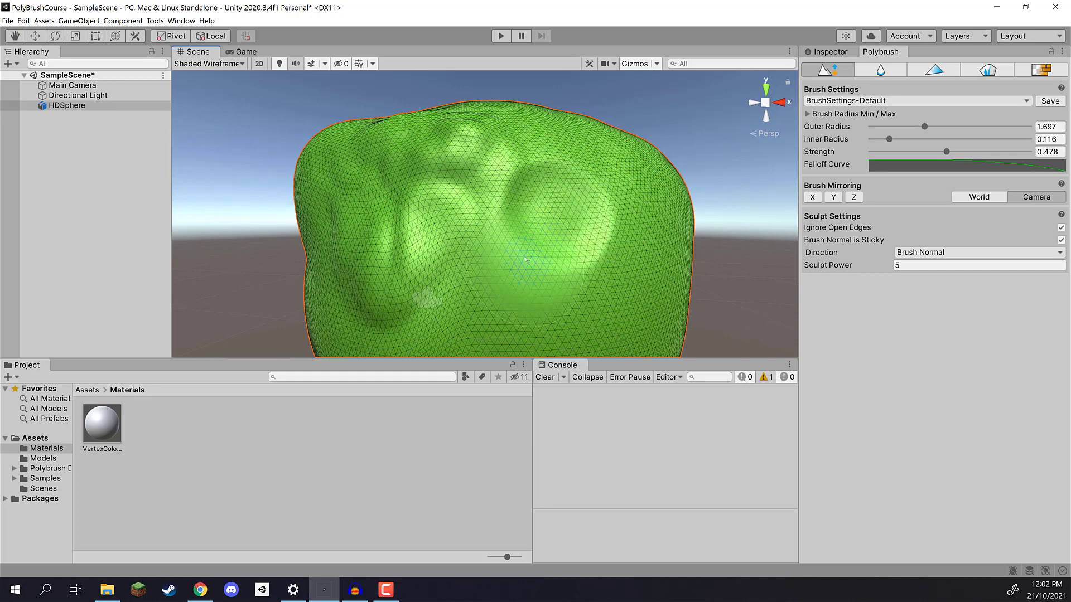
{"action": "mouse_move", "coordinate": [525, 259]}
{"action": "left_mouse_down"}
{"action": "mouse_move", "coordinate": [552, 288]}
{"action": "mouse_move", "coordinate": [575, 279]}
{"action": "mouse_move", "coordinate": [573, 292]}
{"action": "mouse_move", "coordinate": [571, 221]}
{"action": "mouse_move", "coordinate": [549, 268]}
{"action": "mouse_move", "coordinate": [552, 256]}
{"action": "left_mouse_up"}
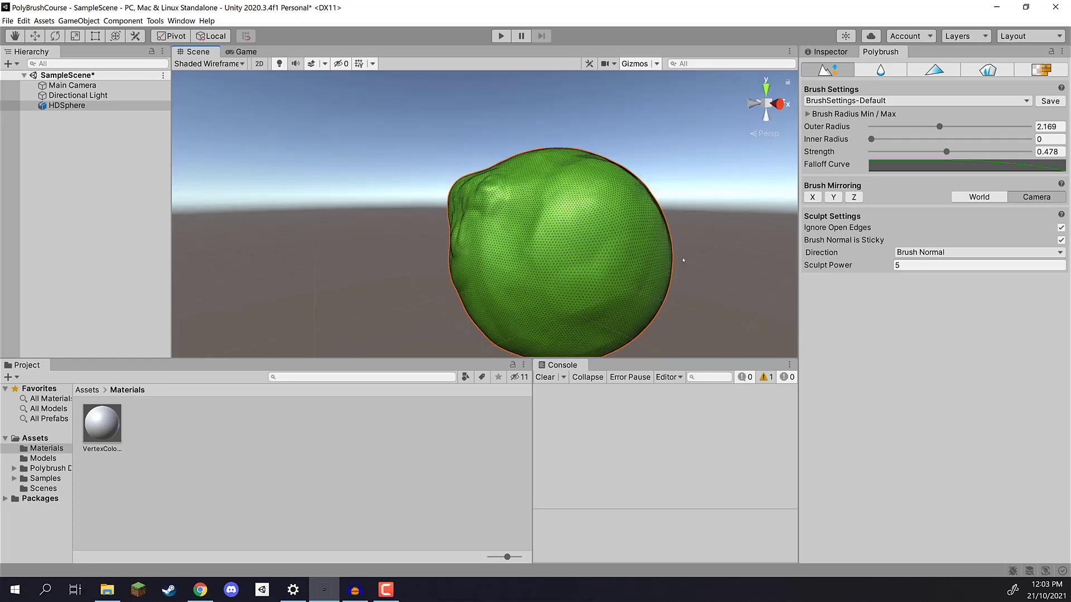
Step: Switch Polybrush to vertex color painting for the sculpted HDSphere
{"action": "left_click_drag", "start_coordinate": [683, 259], "coordinate": [566, 169], "text": "alt"}
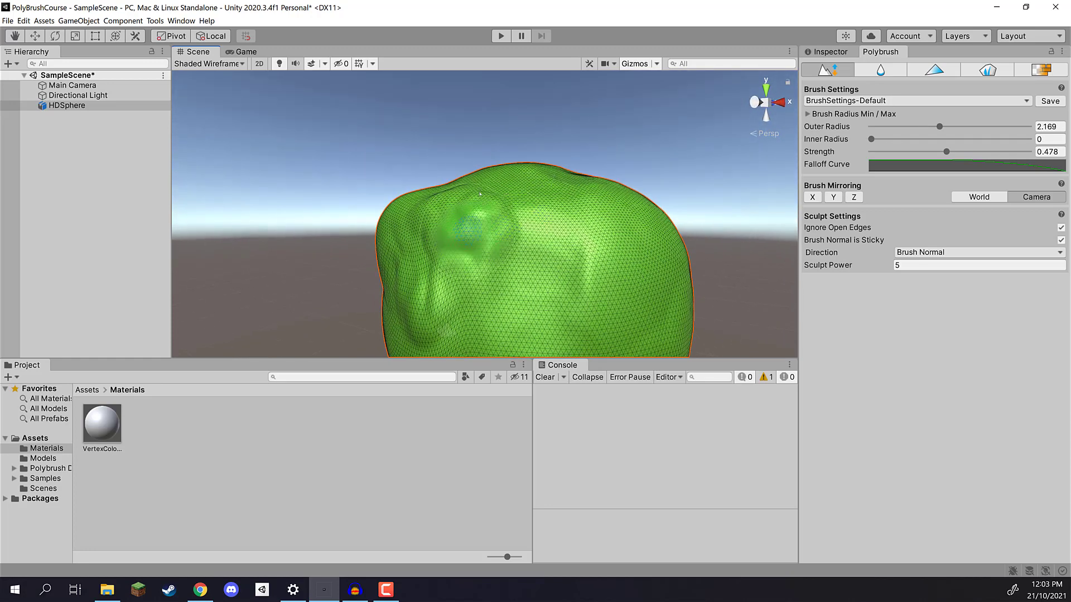
{"action": "mouse_move", "coordinate": [572, 257]}
{"action": "left_mouse_down", "text": "alt"}
{"action": "mouse_move", "coordinate": [570, 272]}
{"action": "mouse_move", "coordinate": [553, 262]}
{"action": "mouse_move", "coordinate": [580, 234]}
{"action": "left_mouse_up", "text": "alt"}
{"action": "left_click", "coordinate": [919, 76]}
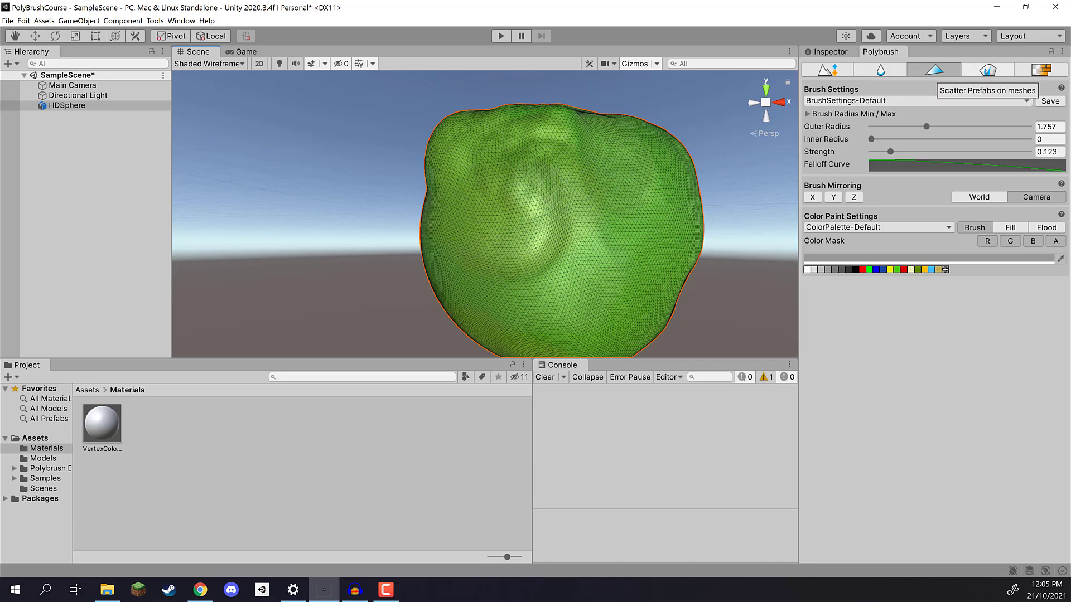
Step: Switch to prefab scattering and add the grass, grassLarge, tree and treeFall models from Assets/Models to the current palette
{"action": "left_click", "coordinate": [987, 69]}
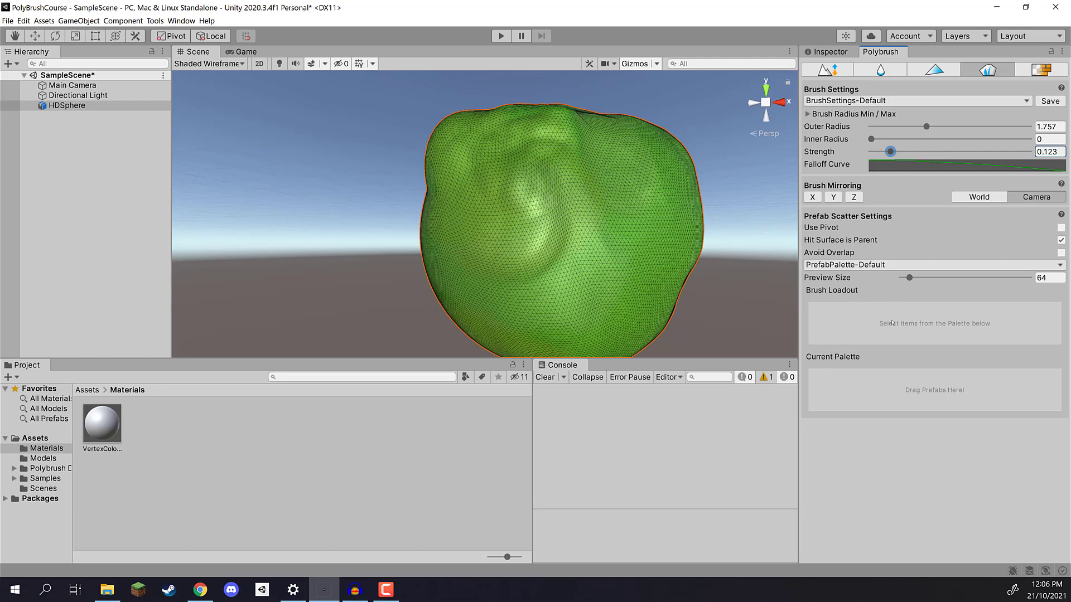
{"action": "left_click", "coordinate": [82, 390]}
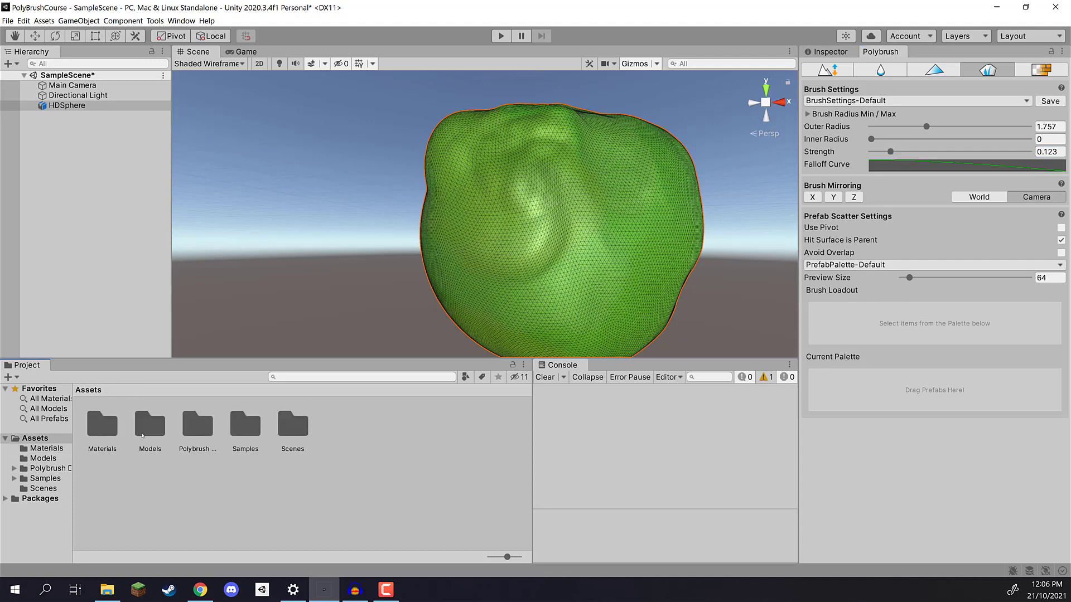
{"action": "double_click", "coordinate": [150, 422]}
{"action": "left_click", "coordinate": [102, 424]}
{"action": "left_click_drag", "start_coordinate": [186, 419], "coordinate": [913, 391]}
{"action": "left_click_drag", "start_coordinate": [148, 431], "coordinate": [885, 396]}
{"action": "left_click_drag", "start_coordinate": [242, 434], "coordinate": [916, 390]}
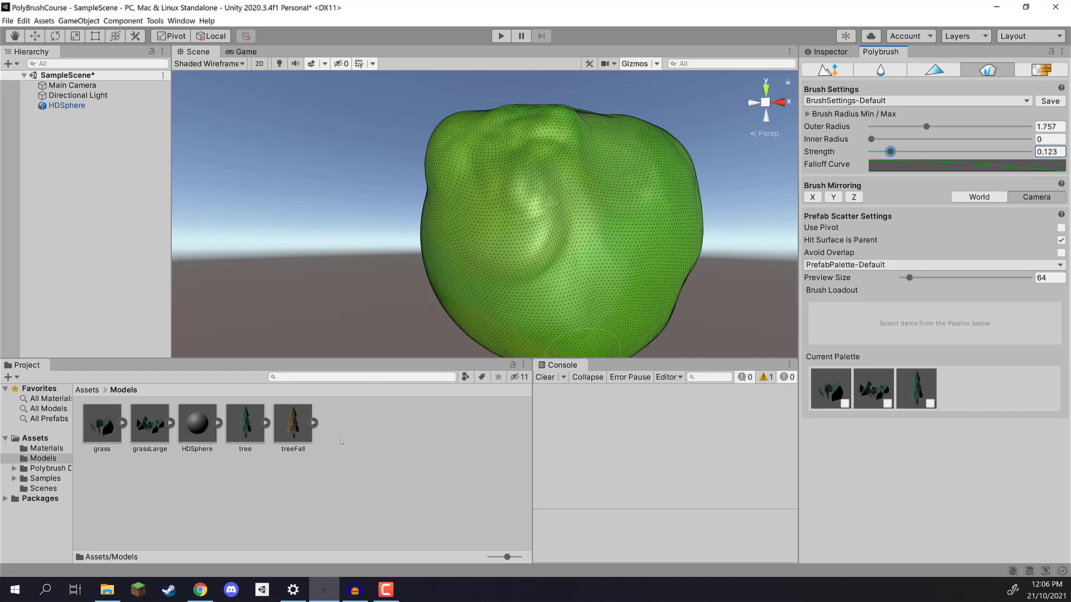
{"action": "left_click_drag", "start_coordinate": [293, 424], "coordinate": [962, 388]}
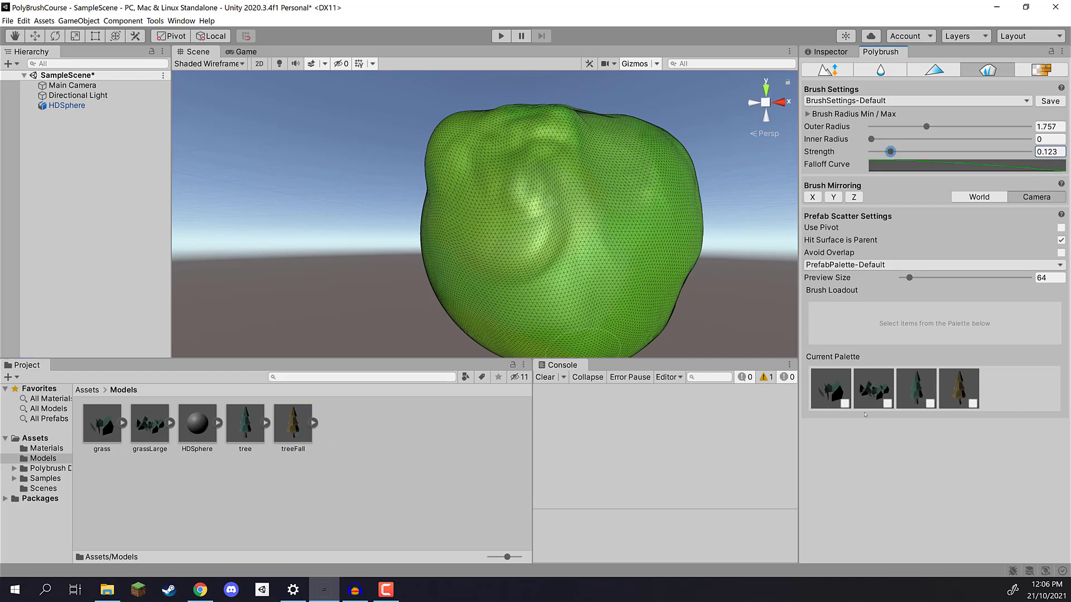
Step: Enable grass, grassLarge, tree and treeFall in the palette so all four are in the brush loadout
{"action": "left_click", "coordinate": [844, 404]}
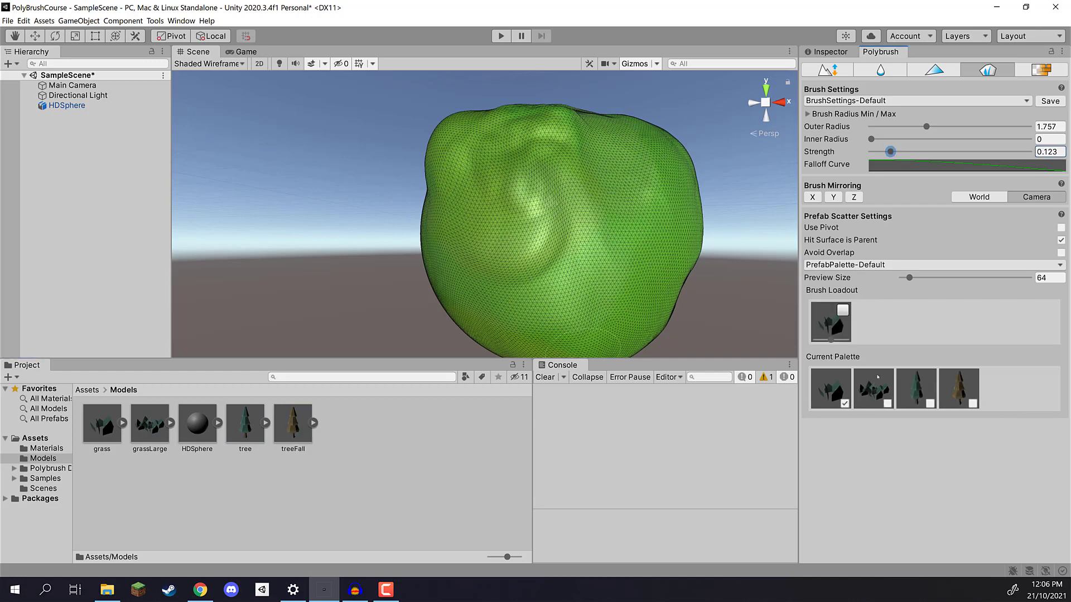
{"action": "left_click", "coordinate": [888, 403]}
{"action": "left_click", "coordinate": [930, 403]}
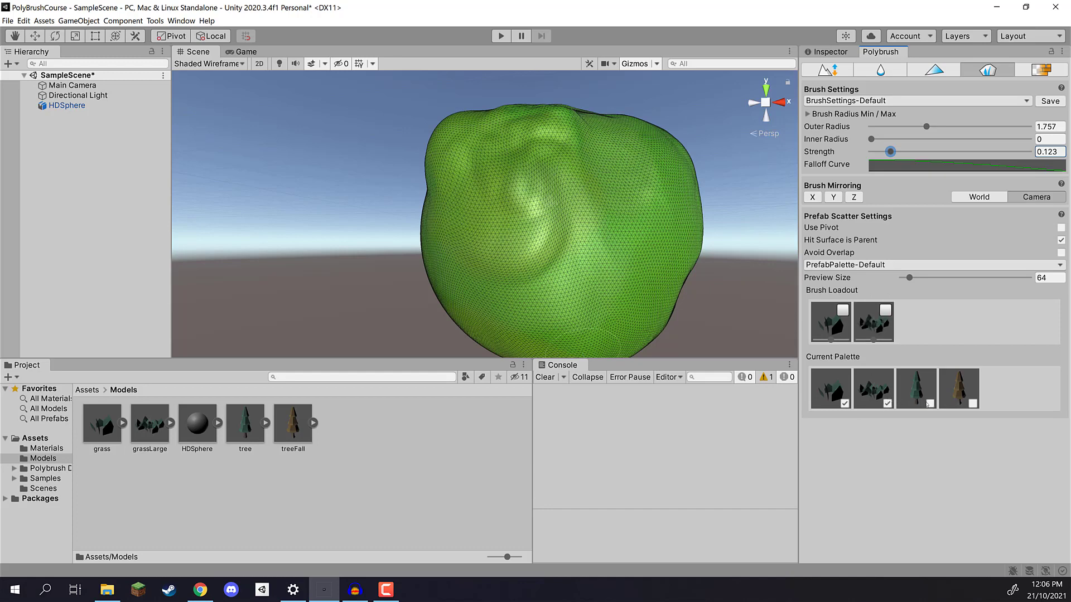
{"action": "left_click", "coordinate": [973, 403]}
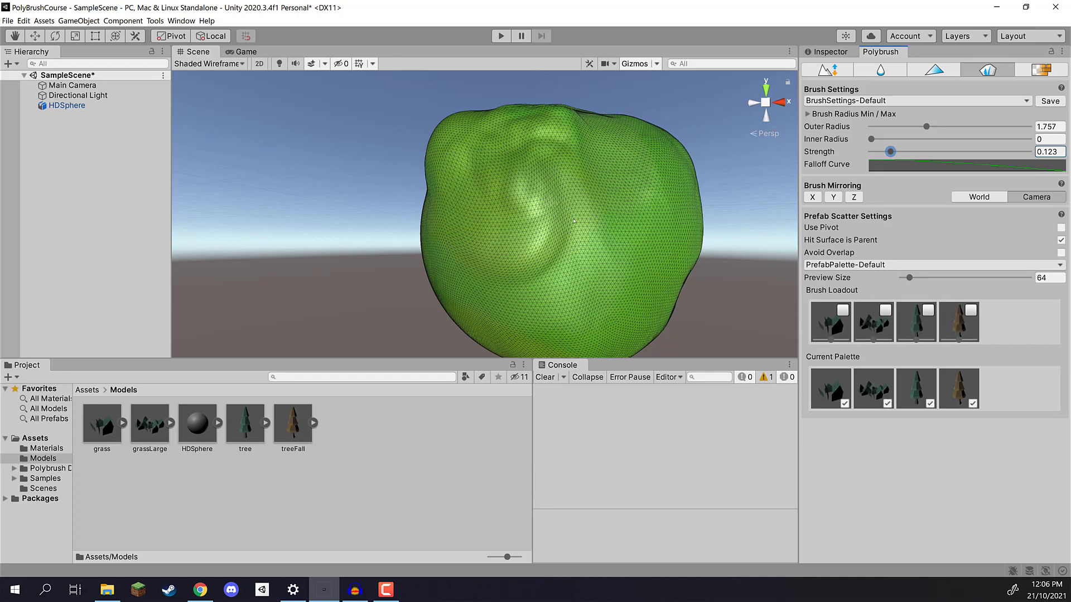
Step: Select the HDSphere in the scene as the target mesh for scattering
{"action": "mouse_move", "coordinate": [574, 221]}
{"action": "right_mouse_down"}
{"action": "mouse_move", "coordinate": [592, 209]}
{"action": "mouse_move", "coordinate": [586, 220]}
{"action": "right_mouse_up"}
{"action": "key", "text": "w"}
{"action": "key", "text": "q"}
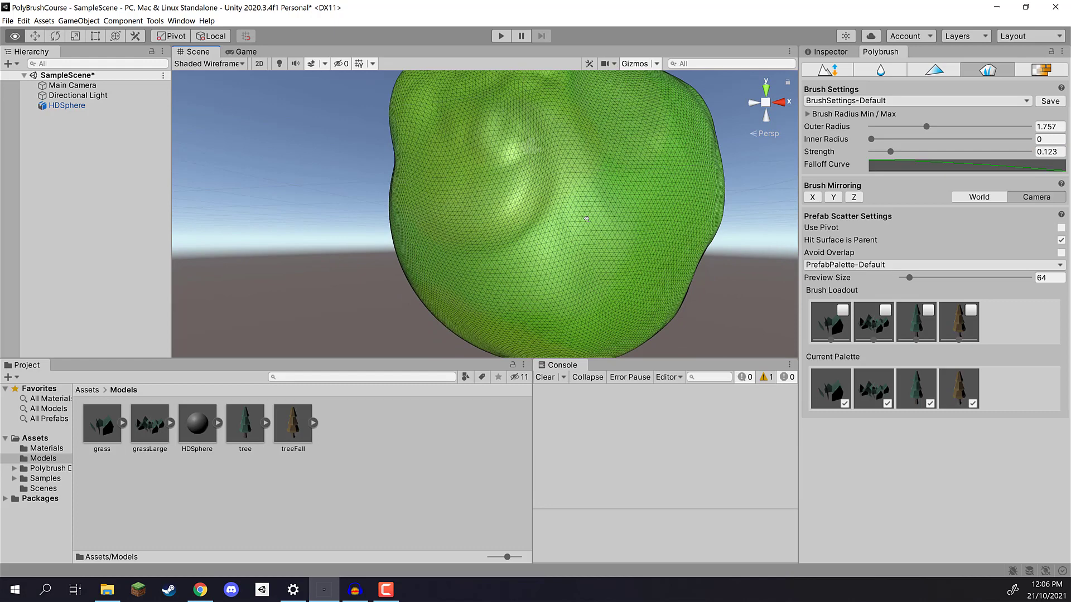
{"action": "left_click_drag", "start_coordinate": [586, 218], "coordinate": [533, 190], "text": "alt"}
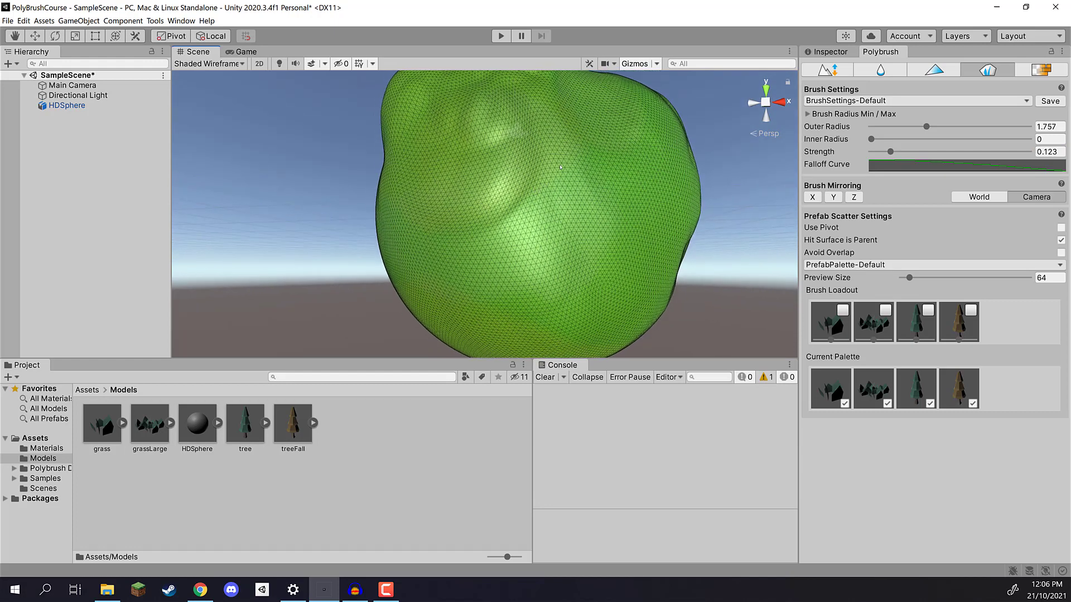
{"action": "left_click_drag", "start_coordinate": [589, 222], "coordinate": [556, 207], "text": "alt"}
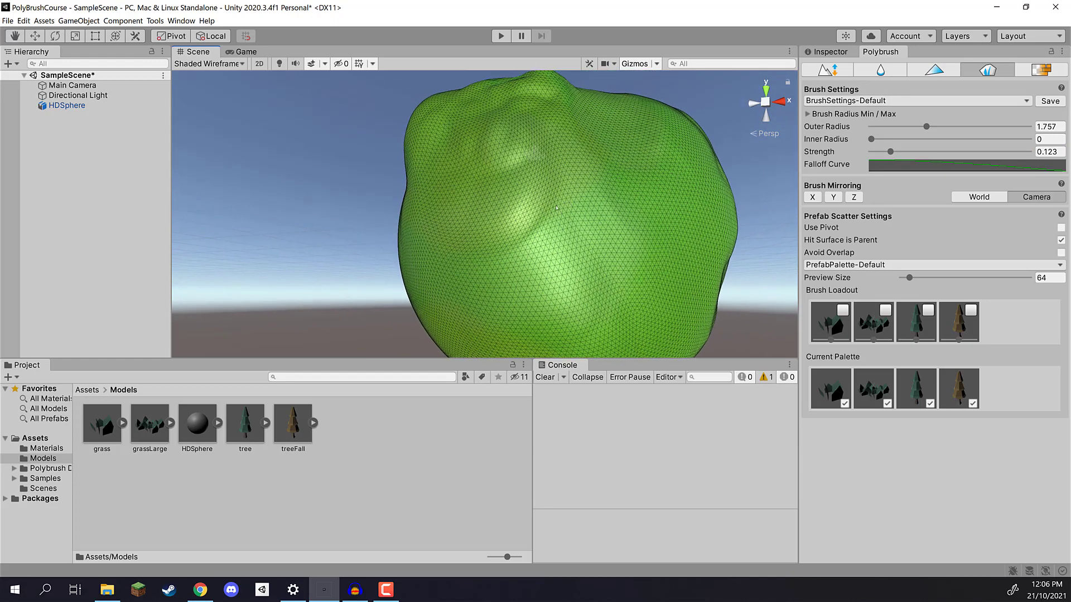
{"action": "left_click", "coordinate": [501, 178]}
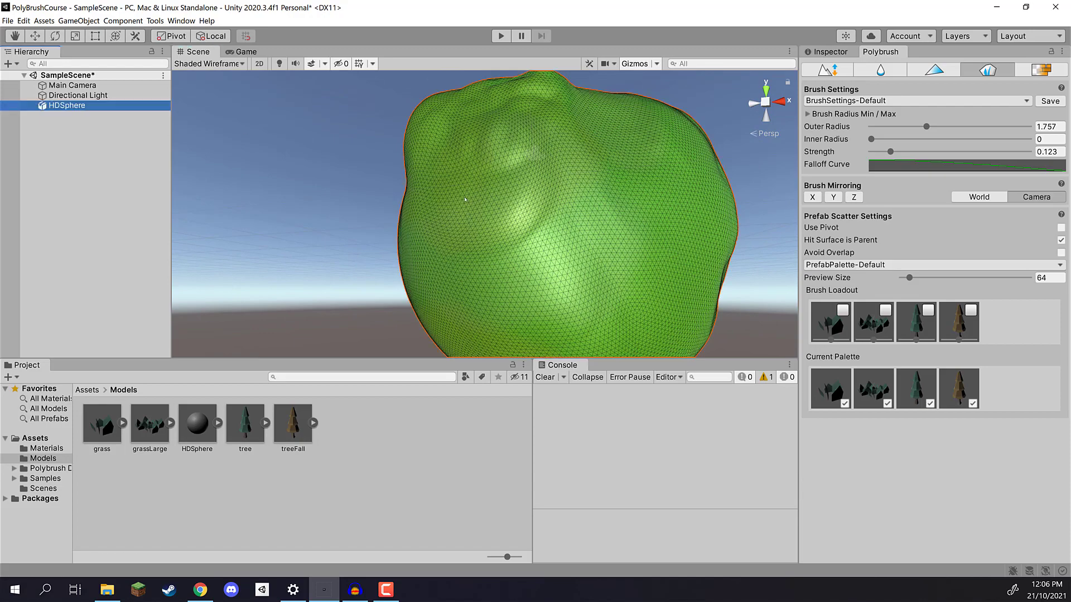
Step: Try scattering a prefab on the HDSphere with Use Pivot off, check it from the side and undo it
{"action": "left_click", "coordinate": [503, 178]}
{"action": "mouse_move", "coordinate": [503, 178]}
{"action": "left_mouse_down", "text": "alt"}
{"action": "mouse_move", "coordinate": [743, 193]}
{"action": "mouse_move", "coordinate": [592, 248]}
{"action": "mouse_move", "coordinate": [637, 206]}
{"action": "left_mouse_up", "text": "alt"}
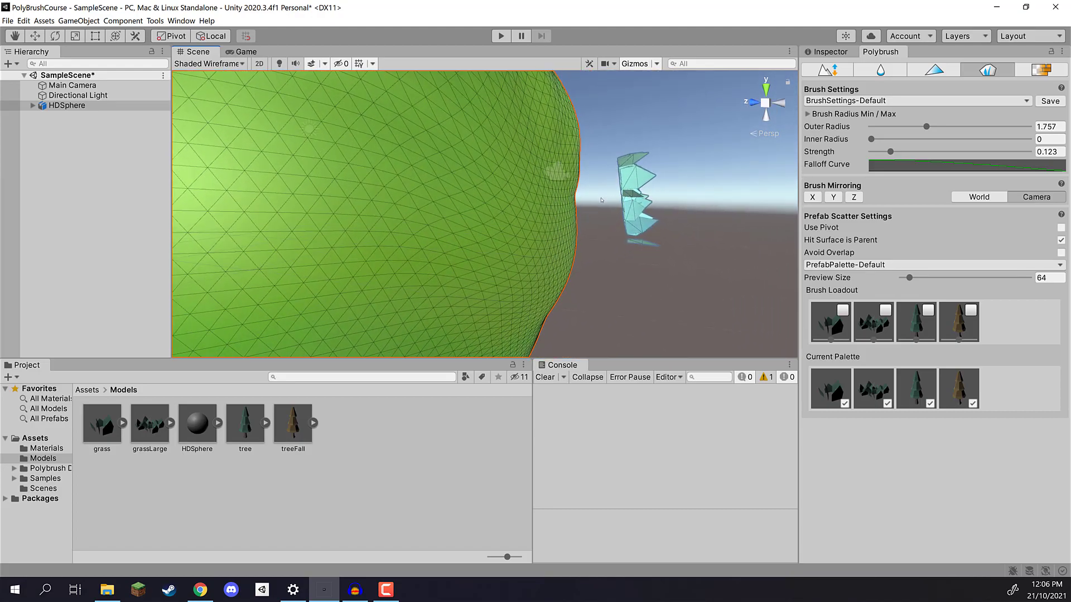
{"action": "key", "text": "ctrl+z"}
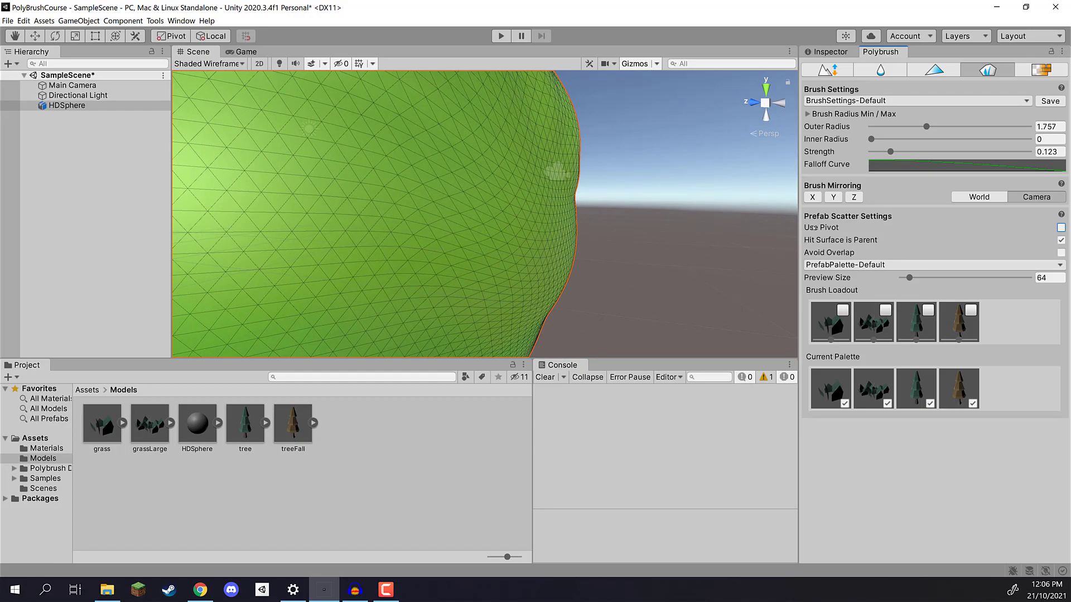
Step: Turn on Use Pivot in the prefab scatter settings
{"action": "left_click", "coordinate": [1061, 228]}
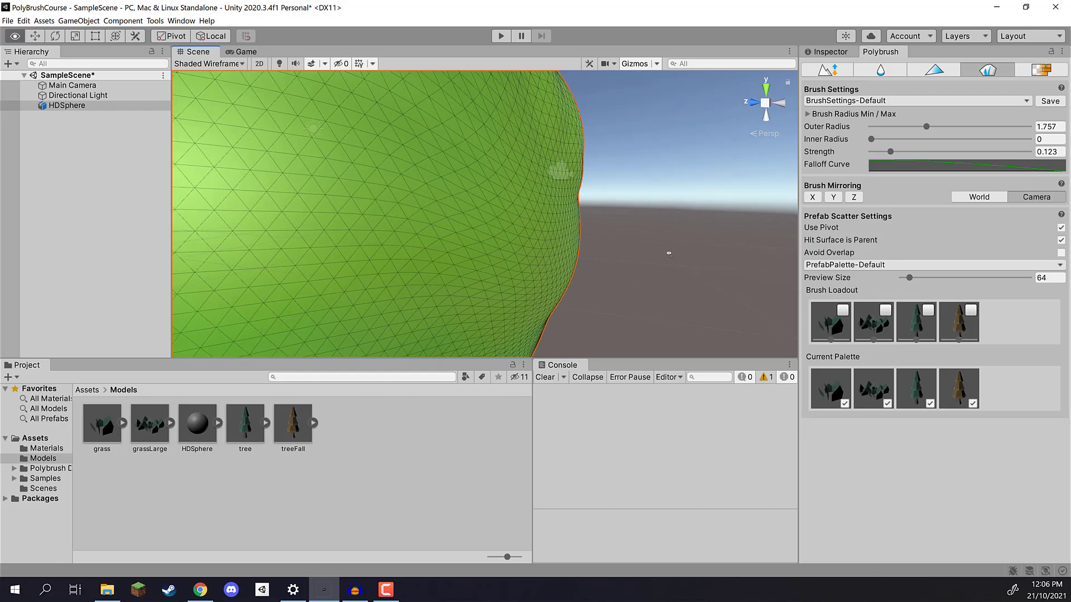
{"action": "left_click_drag", "start_coordinate": [669, 253], "coordinate": [409, 195], "text": "alt"}
{"action": "scroll", "coordinate": [551, 209], "scroll_direction": "up", "scroll_amount": 5}
{"action": "scroll", "coordinate": [408, 195], "scroll_direction": "down", "scroll_amount": 5}
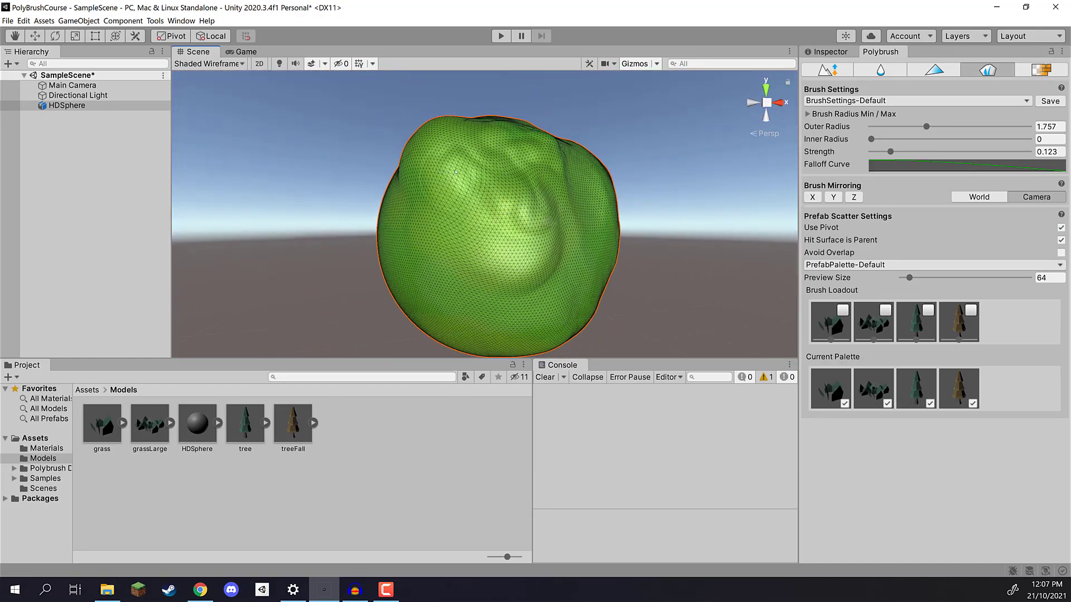
Step: Scatter trees and grass at several spots on the HDSphere and check their size and placement from the side
{"action": "left_click", "coordinate": [532, 221]}
{"action": "left_click", "coordinate": [454, 287]}
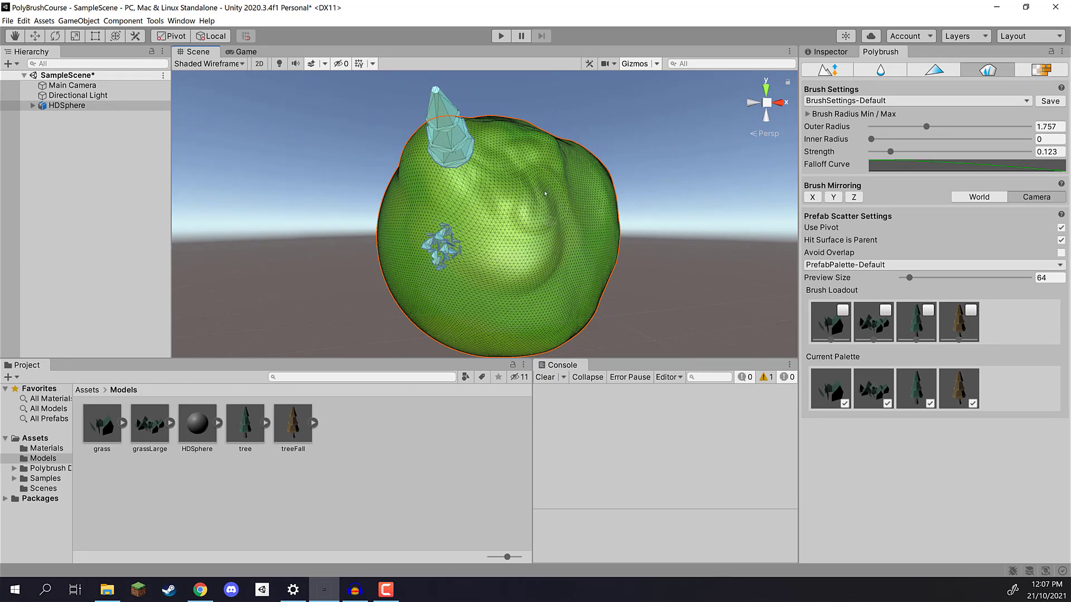
{"action": "left_click", "coordinate": [556, 283]}
{"action": "left_click", "coordinate": [514, 192]}
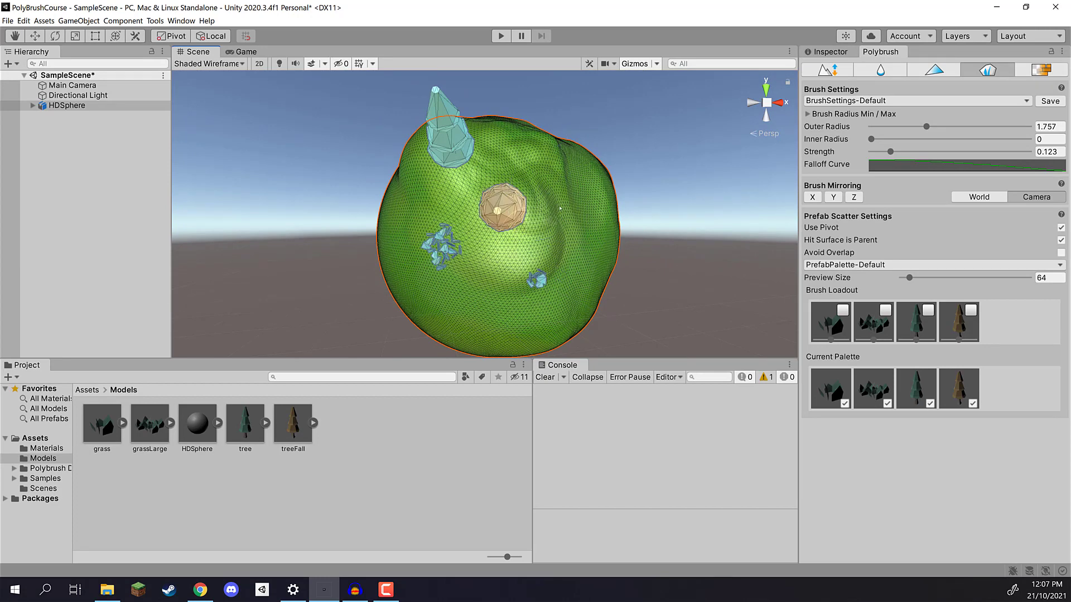
{"action": "left_click", "coordinate": [514, 141]}
{"action": "left_click", "coordinate": [395, 217]}
{"action": "right_click_drag", "start_coordinate": [446, 218], "coordinate": [719, 220]}
{"action": "key", "text": "s"}
{"action": "left_click", "coordinate": [283, 66]}
{"action": "right_click_drag", "start_coordinate": [443, 167], "coordinate": [220, 185]}
{"action": "key", "text": "d"}
{"action": "key", "text": "f"}
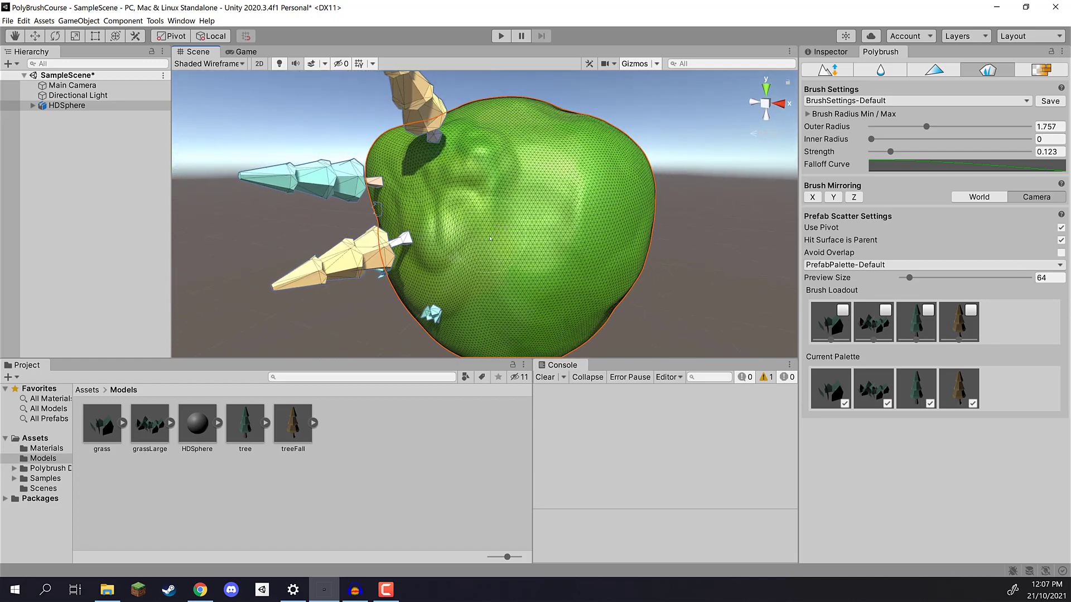
Step: Undo all the trees and grass scattered on the HDSphere
{"action": "key", "text": "ctrl+z"}
{"action": "key", "text": "ctrl+z"}
{"action": "key", "text": "ctrl+z"}
{"action": "key", "text": "ctrl+z"}
{"action": "key", "text": "ctrl+z"}
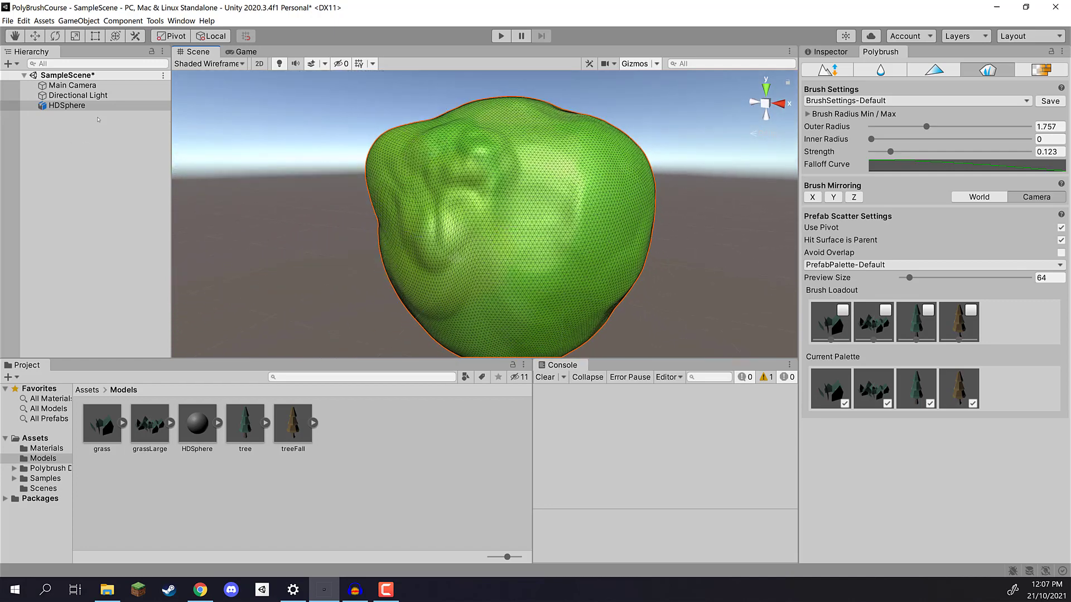
Step: Set the HDSphere's scale to 5 on X, Y and Z and frame it in the scene view
{"action": "left_click", "coordinate": [831, 52]}
{"action": "left_click", "coordinate": [938, 153]}
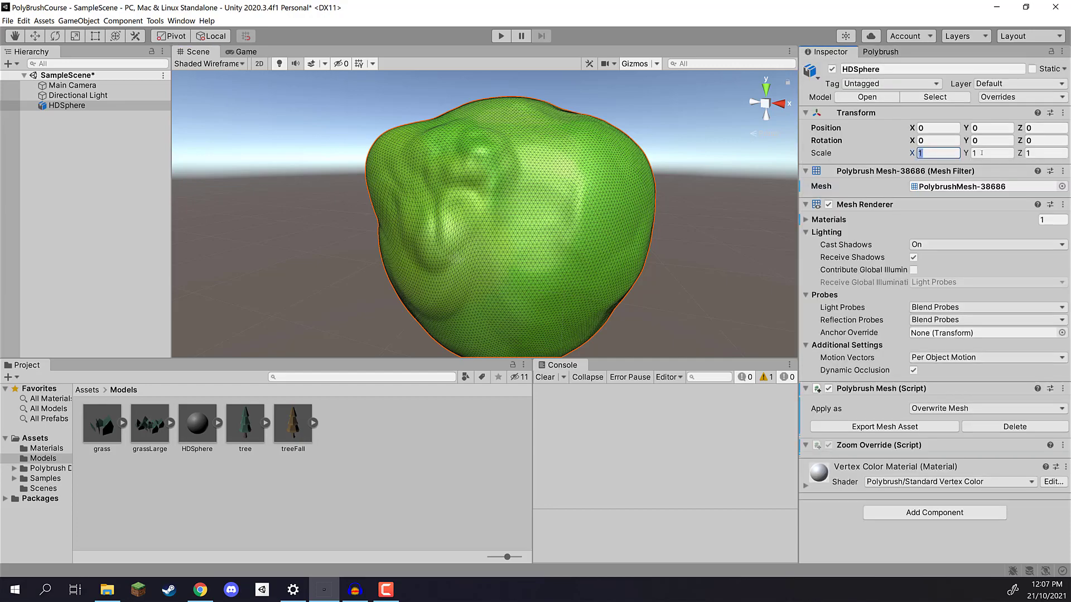
{"action": "type", "text": "5"}
{"action": "key", "text": "Tab"}
{"action": "type", "text": "5"}
{"action": "key", "text": "Tab"}
{"action": "type", "text": "5"}
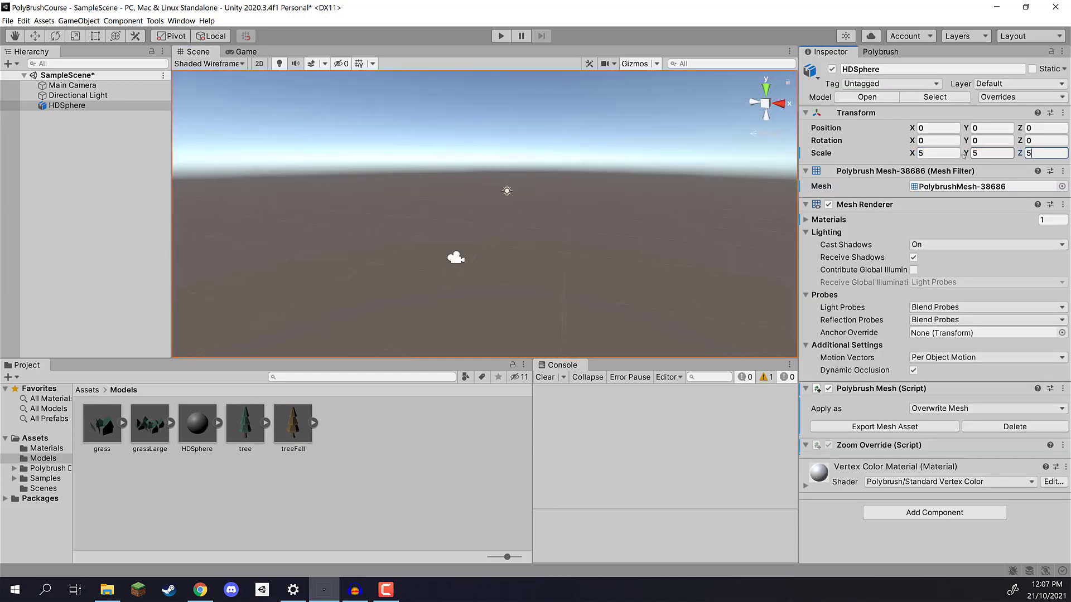
{"action": "key", "text": "Return"}
{"action": "key", "text": "f"}
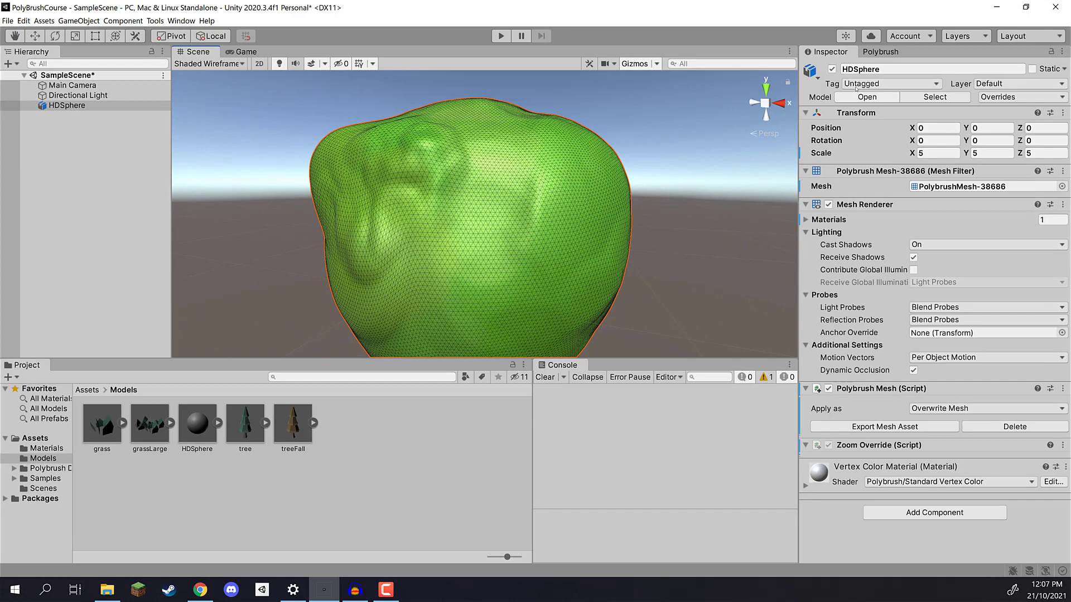
Step: Scatter four grass prefabs across the front of the enlarged HDSphere with Polybrush and inspect them up close
{"action": "left_click", "coordinate": [877, 52]}
{"action": "left_click", "coordinate": [393, 205]}
{"action": "left_click", "coordinate": [502, 203]}
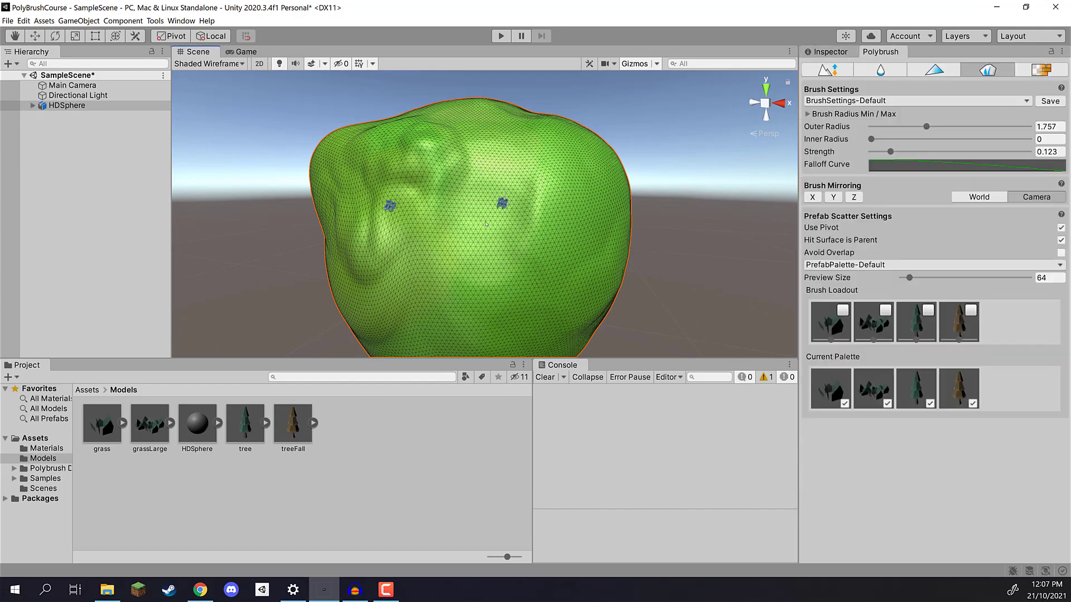
{"action": "left_click", "coordinate": [457, 205]}
{"action": "left_click", "coordinate": [428, 212]}
{"action": "left_click_drag", "start_coordinate": [427, 212], "coordinate": [481, 163], "text": "alt"}
{"action": "key", "text": "w"}
{"action": "key", "text": "a"}
{"action": "right_click_drag", "start_coordinate": [481, 163], "coordinate": [557, 171]}
{"action": "left_click_drag", "start_coordinate": [558, 170], "coordinate": [536, 163], "text": "alt"}
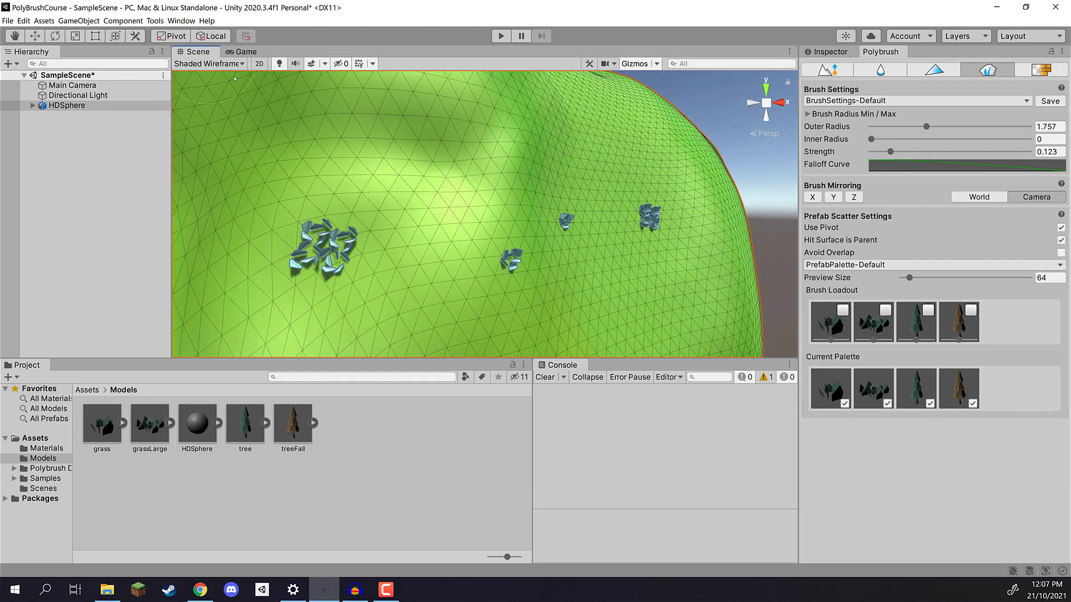
Step: Change the scene view's shading mode to Shaded
{"action": "left_click", "coordinate": [190, 63]}
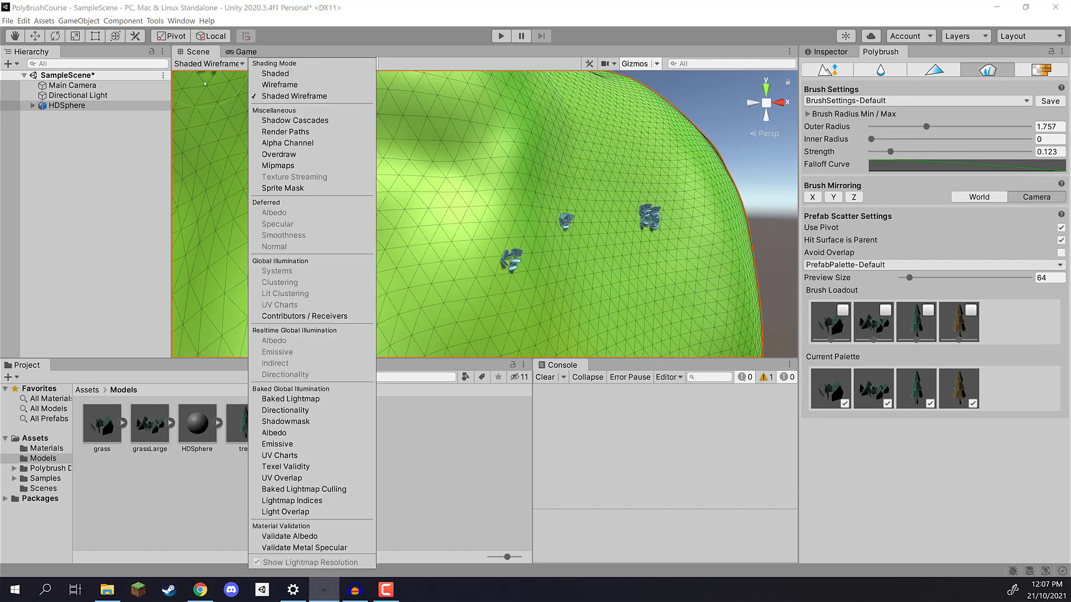
{"action": "left_click", "coordinate": [268, 71]}
{"action": "left_click_drag", "start_coordinate": [536, 184], "coordinate": [599, 181], "text": "alt"}
Step: Scatter a tree and another prefab on the surface above the grass clumps
{"action": "left_click", "coordinate": [589, 156]}
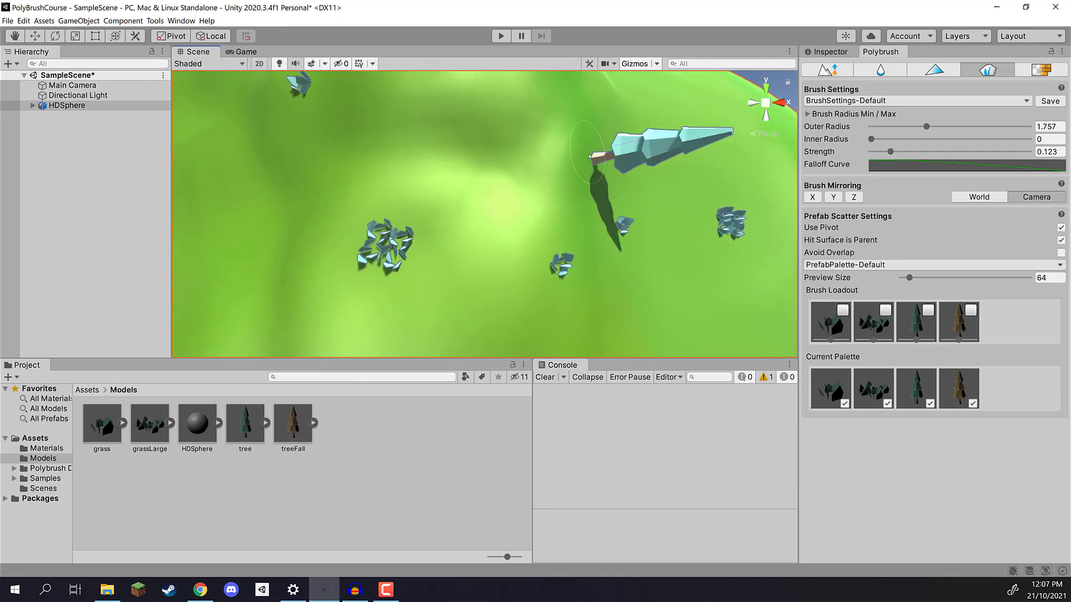
{"action": "left_click", "coordinate": [439, 166]}
{"action": "left_click_drag", "start_coordinate": [469, 189], "coordinate": [509, 184], "text": "alt"}
Step: Undo every prefab scattered on the enlarged HDSphere
{"action": "key", "text": "ctrl+z"}
{"action": "key", "text": "ctrl+z"}
{"action": "key", "text": "ctrl+z"}
{"action": "key", "text": "ctrl+z"}
{"action": "key", "text": "ctrl+z"}
{"action": "key", "text": "ctrl+z"}
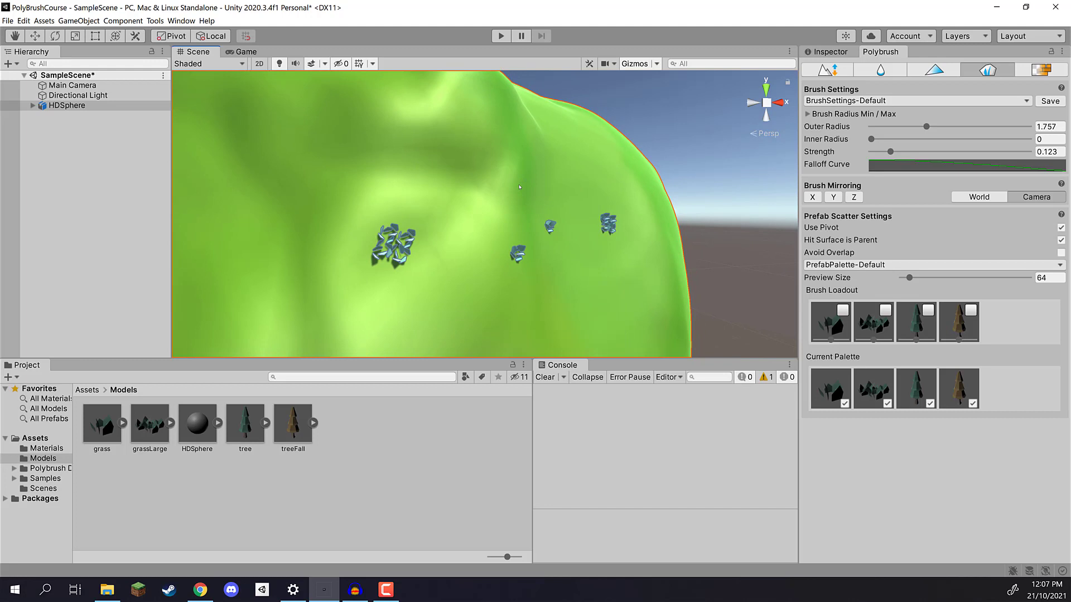
{"action": "key", "text": "ctrl+z"}
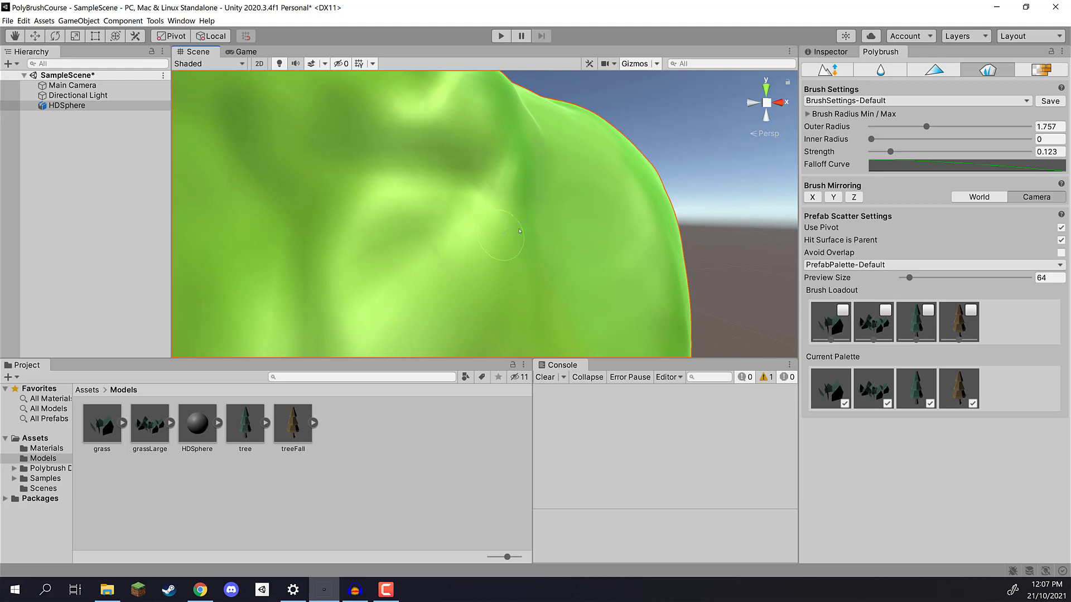
Step: Set the scatter brush's outer radius to 4.14 and its strength to 1
{"action": "left_click_drag", "start_coordinate": [542, 201], "coordinate": [478, 206], "text": "alt"}
{"action": "scroll", "coordinate": [478, 205], "scroll_direction": "down", "scroll_amount": 4}
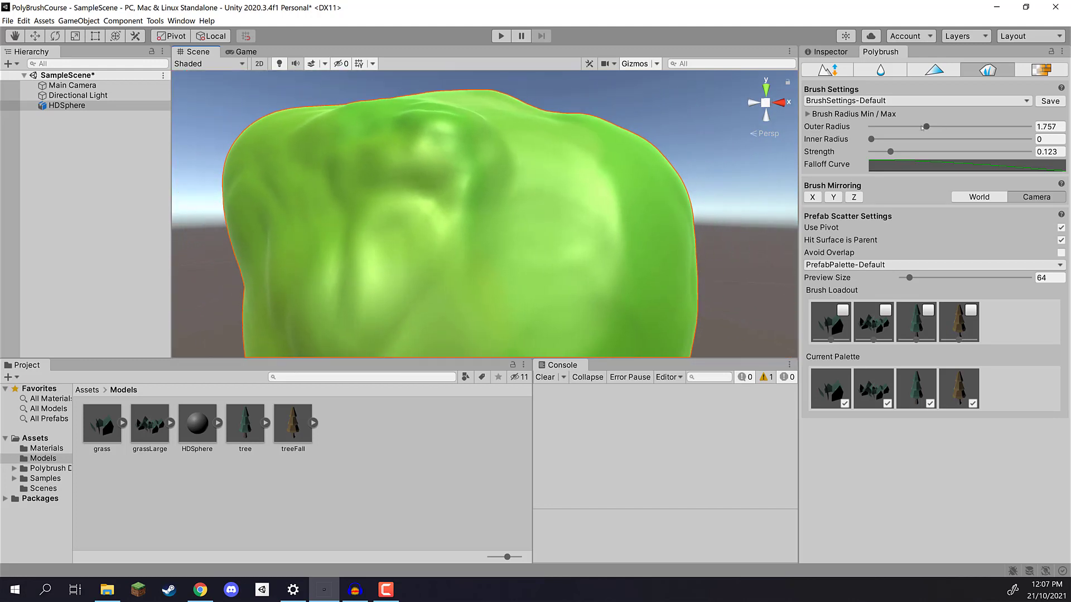
{"action": "left_click_drag", "start_coordinate": [922, 127], "coordinate": [979, 126]}
{"action": "left_click_drag", "start_coordinate": [891, 151], "coordinate": [924, 151]}
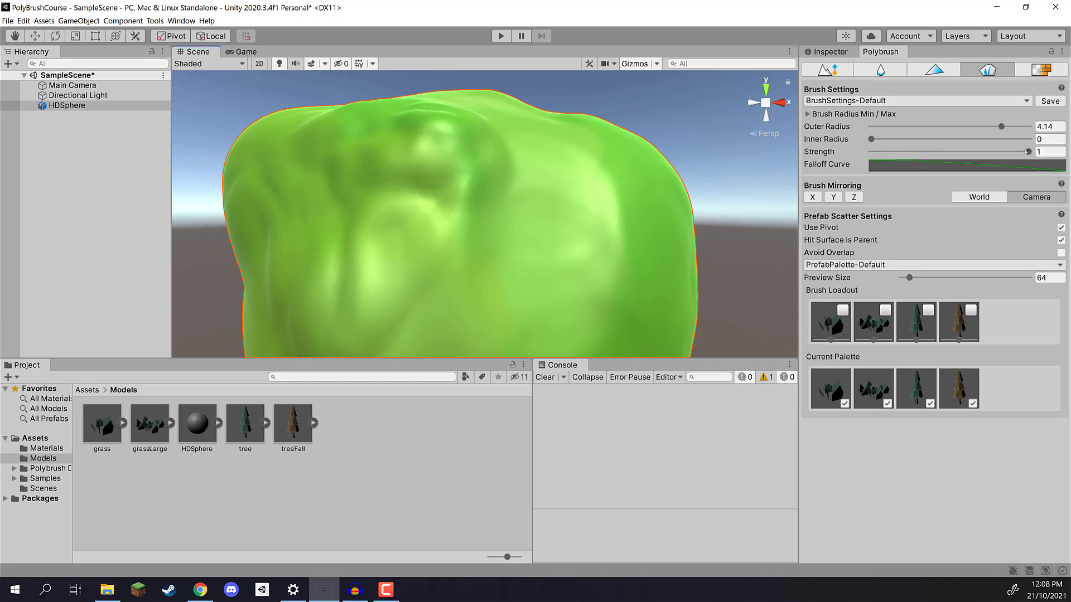
{"action": "left_click_drag", "start_coordinate": [1026, 152], "coordinate": [1037, 151]}
Step: Try scattering grass and trees across the front of the HDSphere with overlap allowed, inspect them, and undo the scatter
{"action": "mouse_move", "coordinate": [579, 171]}
{"action": "left_mouse_down"}
{"action": "mouse_move", "coordinate": [491, 184]}
{"action": "mouse_move", "coordinate": [552, 263]}
{"action": "mouse_move", "coordinate": [506, 247]}
{"action": "mouse_move", "coordinate": [480, 223]}
{"action": "mouse_move", "coordinate": [435, 218]}
{"action": "mouse_move", "coordinate": [452, 216]}
{"action": "mouse_move", "coordinate": [460, 246]}
{"action": "left_mouse_up"}
{"action": "right_click_drag", "start_coordinate": [491, 245], "coordinate": [480, 149]}
{"action": "key", "text": "w"}
{"action": "right_click_drag", "start_coordinate": [485, 195], "coordinate": [489, 185]}
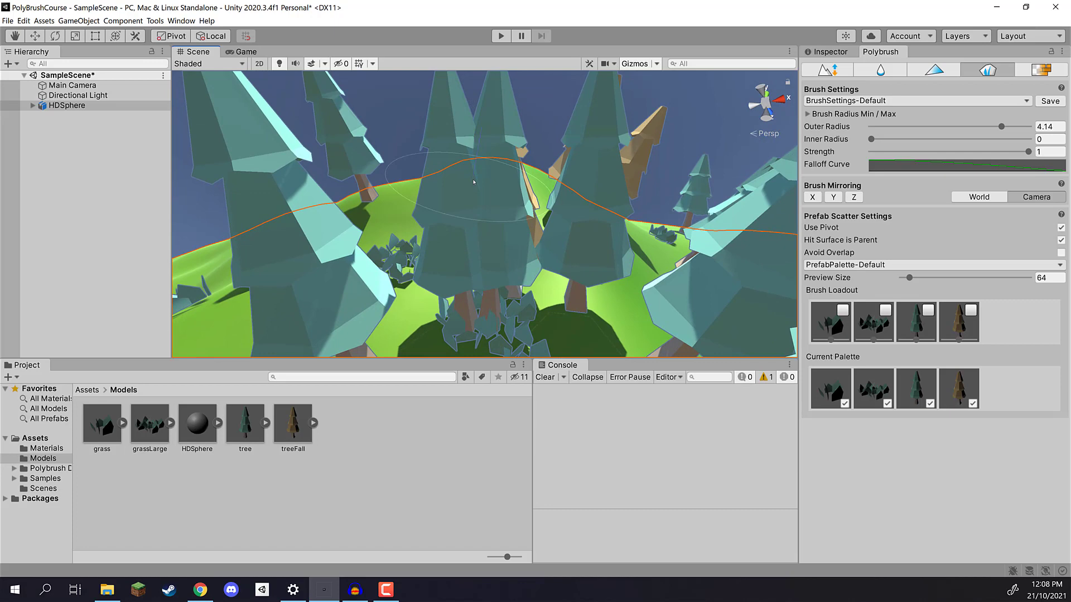
{"action": "key", "text": "s"}
{"action": "right_click_drag", "start_coordinate": [473, 182], "coordinate": [473, 280]}
{"action": "key", "text": "ctrl+z"}
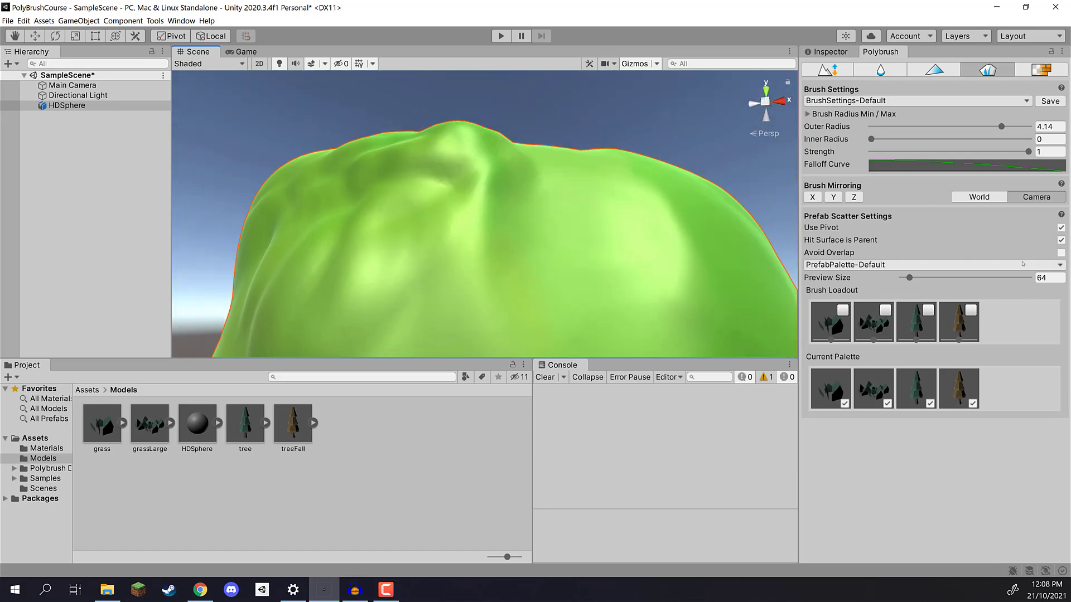
Step: Enable Avoid Overlap and scatter grass and tree prefabs across the upper front of the HDSphere
{"action": "left_click", "coordinate": [1059, 255]}
{"action": "right_click_drag", "start_coordinate": [621, 190], "coordinate": [618, 226]}
{"action": "mouse_move", "coordinate": [592, 146]}
{"action": "left_mouse_down"}
{"action": "mouse_move", "coordinate": [469, 227]}
{"action": "mouse_move", "coordinate": [574, 194]}
{"action": "mouse_move", "coordinate": [362, 209]}
{"action": "mouse_move", "coordinate": [490, 273]}
{"action": "mouse_move", "coordinate": [424, 157]}
{"action": "mouse_move", "coordinate": [551, 221]}
{"action": "mouse_move", "coordinate": [647, 209]}
{"action": "mouse_move", "coordinate": [494, 249]}
{"action": "left_mouse_up"}
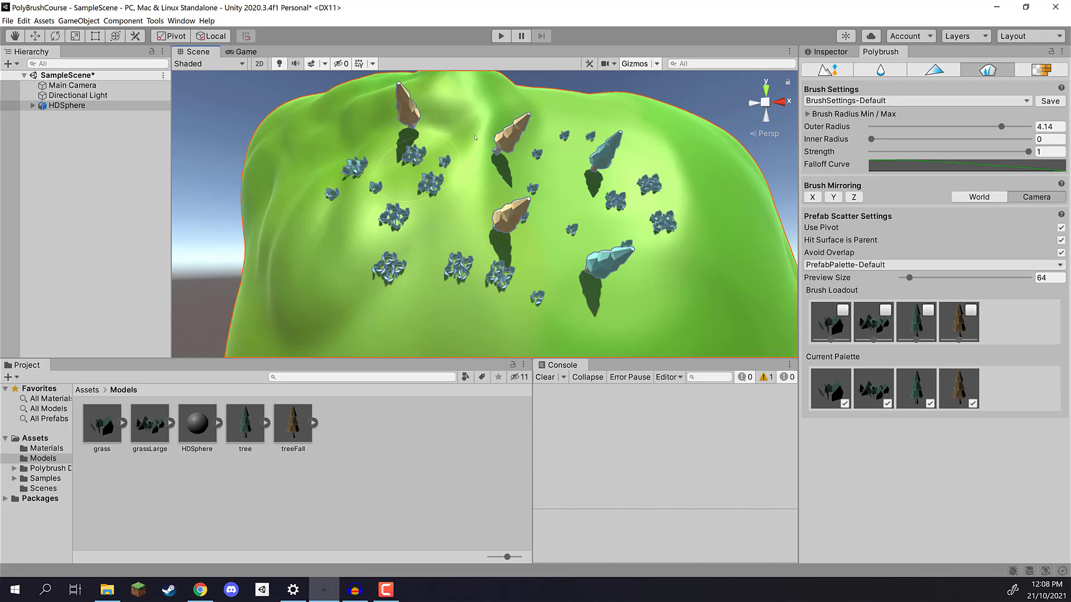
{"action": "left_click_drag", "start_coordinate": [476, 137], "coordinate": [539, 240]}
Step: Scatter grass and trees with an outer radius of 5 over the rest of the sphere's front and an adjacent side
{"action": "scroll", "coordinate": [502, 254], "scroll_direction": "down", "scroll_amount": 10}
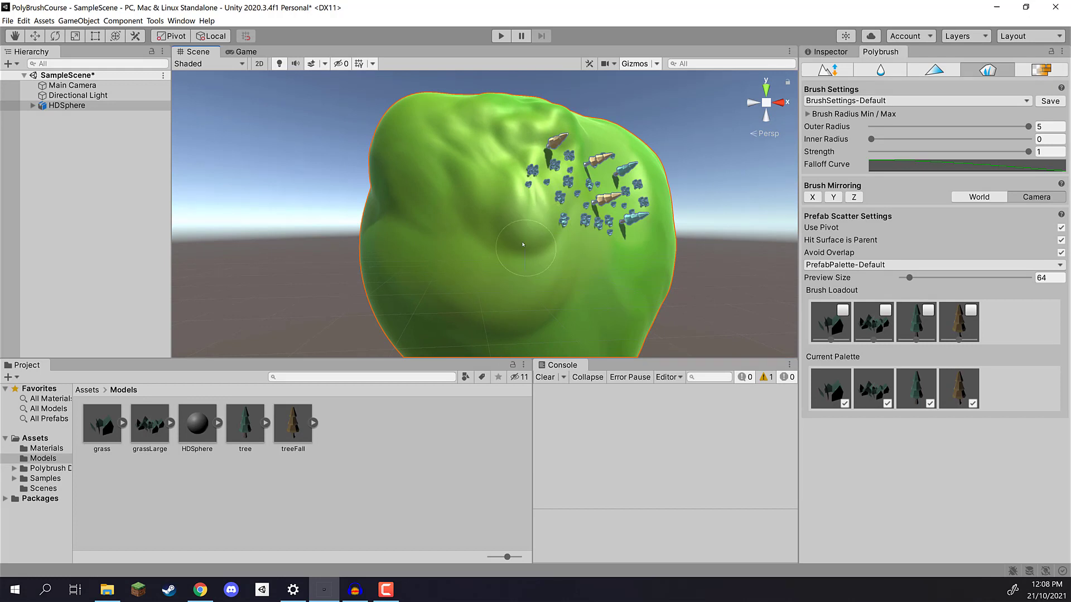
{"action": "mouse_move", "coordinate": [523, 232]}
{"action": "left_mouse_down"}
{"action": "mouse_move", "coordinate": [463, 179]}
{"action": "mouse_move", "coordinate": [488, 216]}
{"action": "left_mouse_up"}
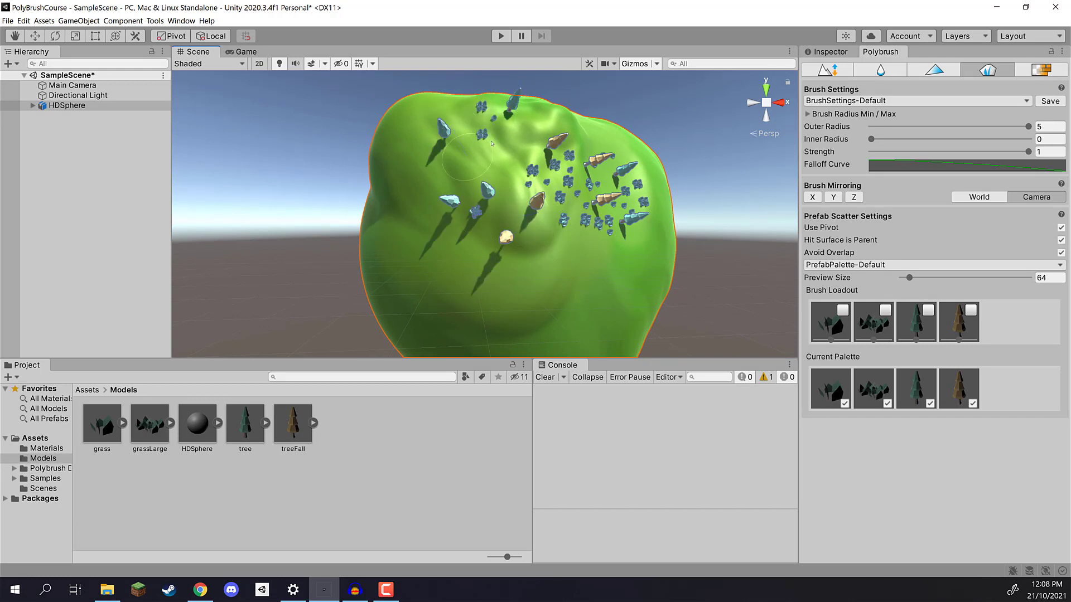
{"action": "mouse_move", "coordinate": [491, 143]}
{"action": "left_mouse_down"}
{"action": "mouse_move", "coordinate": [415, 207]}
{"action": "mouse_move", "coordinate": [446, 278]}
{"action": "mouse_move", "coordinate": [480, 265]}
{"action": "mouse_move", "coordinate": [530, 288]}
{"action": "mouse_move", "coordinate": [565, 274]}
{"action": "left_mouse_up"}
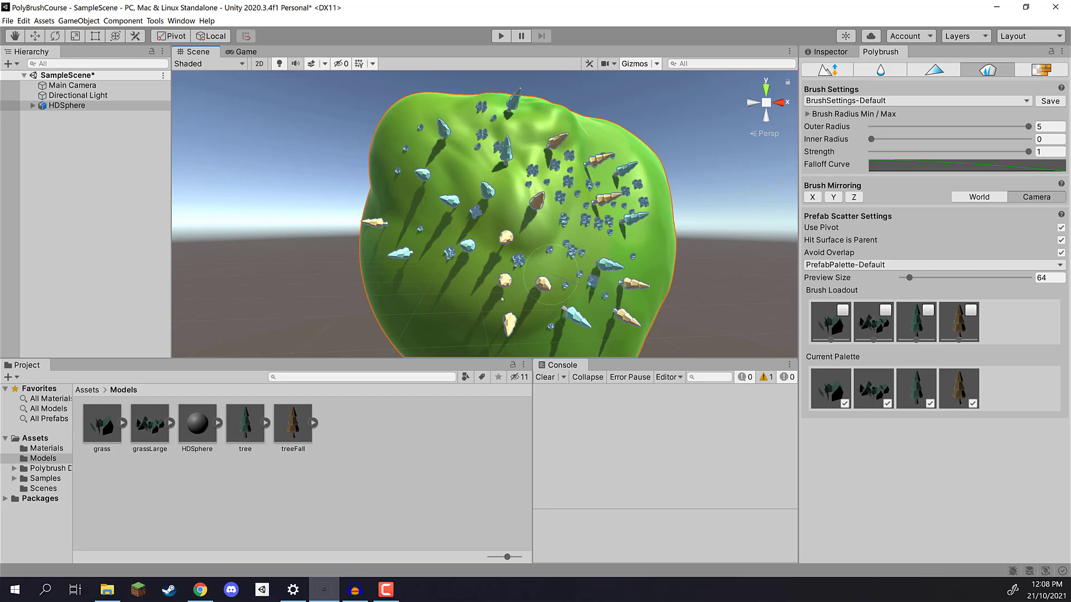
{"action": "mouse_move", "coordinate": [502, 300]}
{"action": "left_mouse_down"}
{"action": "mouse_move", "coordinate": [466, 288]}
{"action": "mouse_move", "coordinate": [481, 242]}
{"action": "mouse_move", "coordinate": [454, 246]}
{"action": "mouse_move", "coordinate": [543, 259]}
{"action": "mouse_move", "coordinate": [550, 178]}
{"action": "mouse_move", "coordinate": [452, 167]}
{"action": "mouse_move", "coordinate": [524, 185]}
{"action": "mouse_move", "coordinate": [470, 184]}
{"action": "left_mouse_up"}
{"action": "left_click_drag", "start_coordinate": [460, 230], "coordinate": [501, 252]}
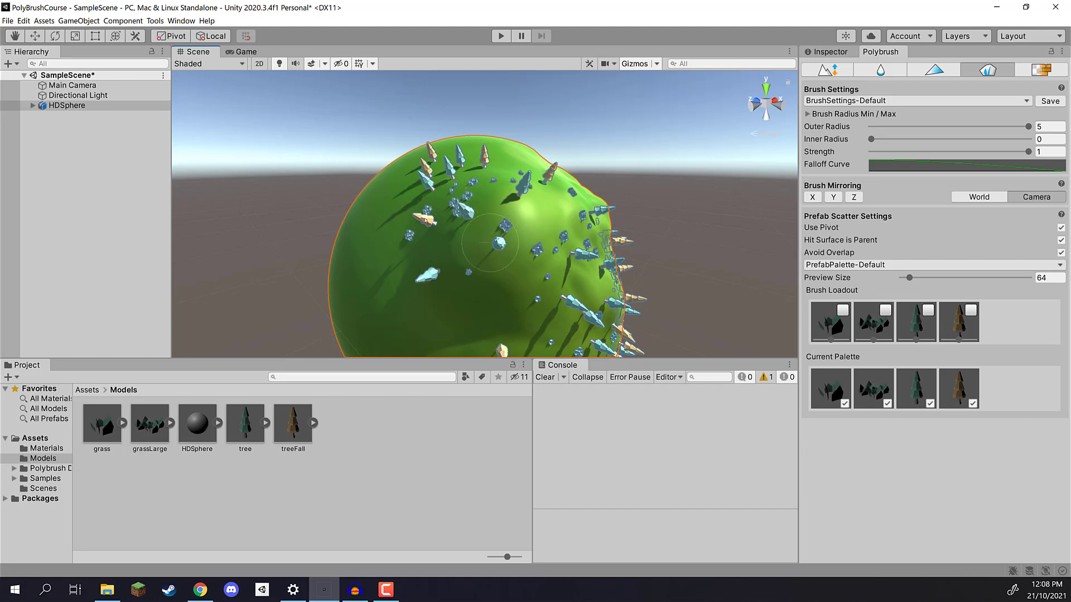
{"action": "mouse_move", "coordinate": [548, 199]}
{"action": "left_mouse_down"}
{"action": "mouse_move", "coordinate": [441, 315]}
{"action": "mouse_move", "coordinate": [380, 279]}
{"action": "mouse_move", "coordinate": [387, 207]}
{"action": "mouse_move", "coordinate": [368, 242]}
{"action": "mouse_move", "coordinate": [502, 153]}
{"action": "mouse_move", "coordinate": [446, 134]}
{"action": "mouse_move", "coordinate": [402, 146]}
{"action": "left_mouse_up"}
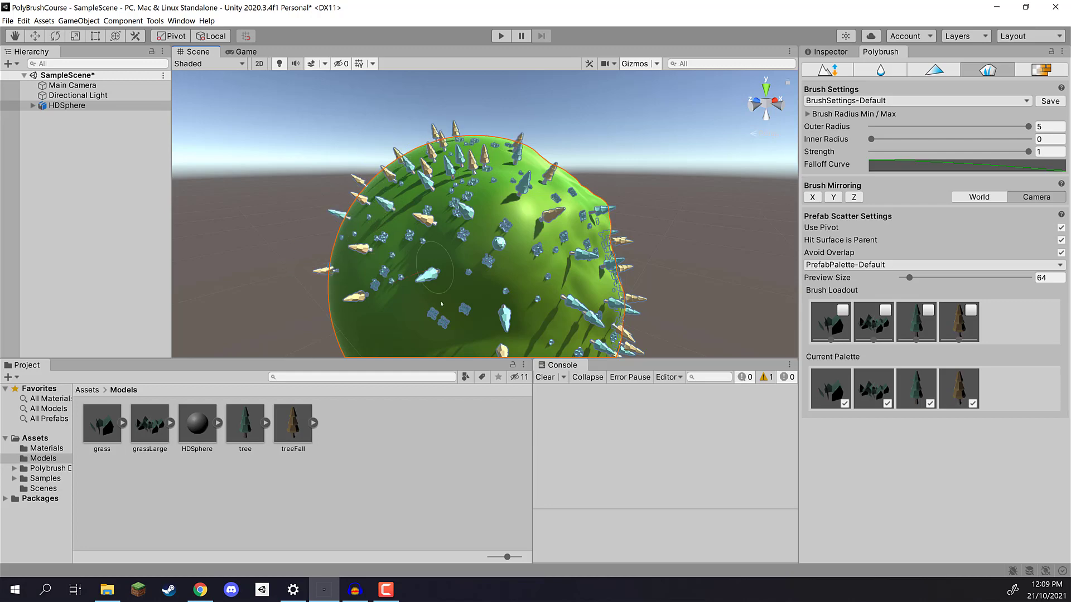
{"action": "left_click_drag", "start_coordinate": [441, 304], "coordinate": [433, 345]}
Step: Continue scattering grass and trees around the sphere, filling sparse areas on its other sides
{"action": "right_click_drag", "start_coordinate": [379, 319], "coordinate": [399, 209]}
{"action": "key", "text": "w"}
{"action": "left_click_drag", "start_coordinate": [399, 209], "coordinate": [584, 186], "text": "alt"}
{"action": "key", "text": "s"}
{"action": "right_click_drag", "start_coordinate": [584, 186], "coordinate": [503, 217]}
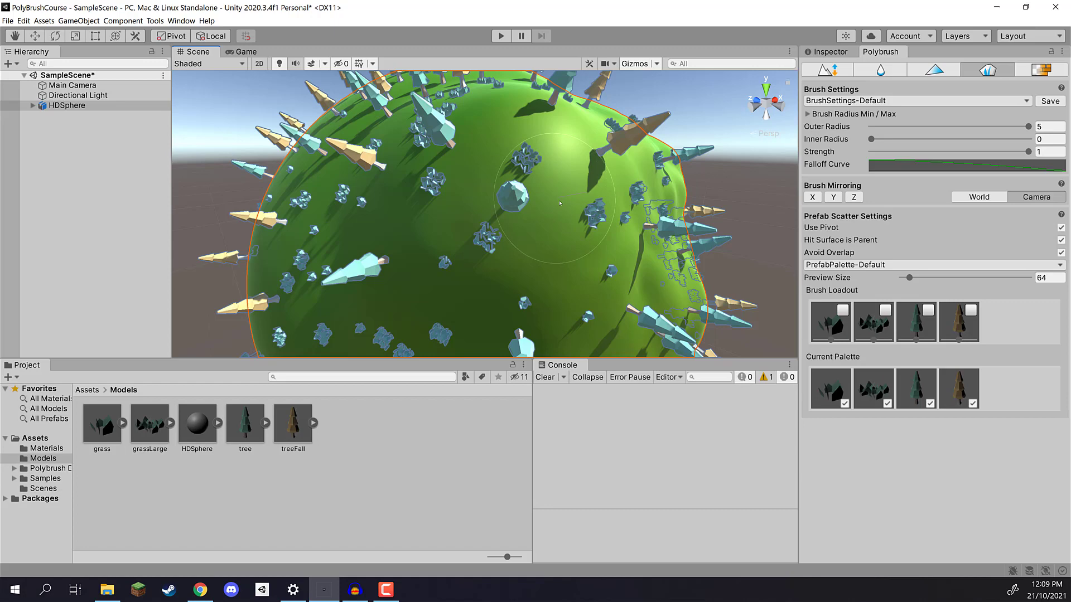
{"action": "left_click_drag", "start_coordinate": [560, 203], "coordinate": [574, 214]}
{"action": "right_click_drag", "start_coordinate": [613, 236], "coordinate": [467, 234]}
{"action": "key", "text": "d"}
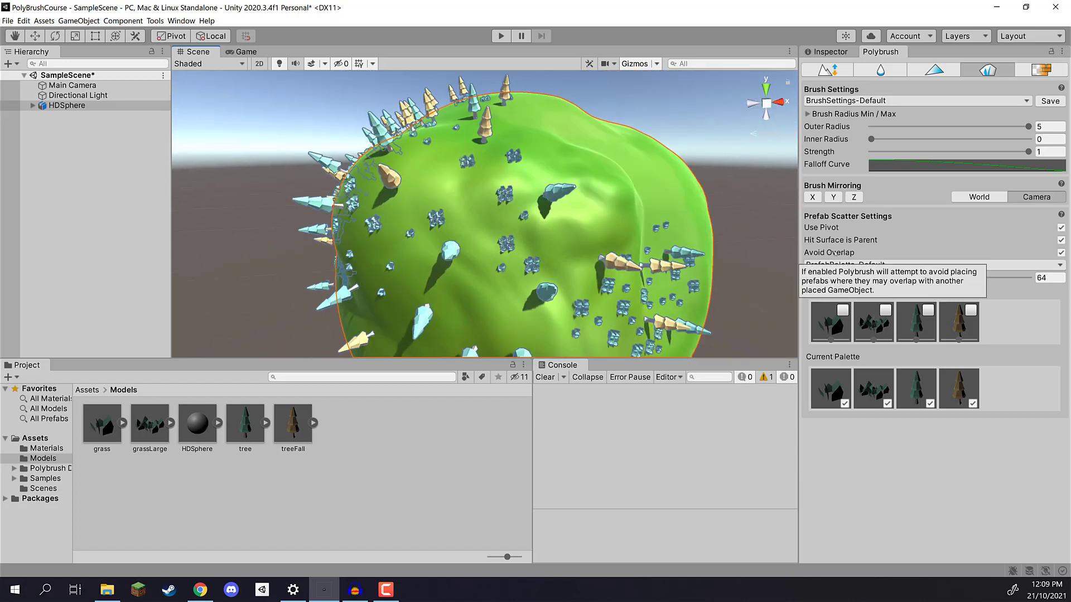
{"action": "mouse_move", "coordinate": [474, 190]}
{"action": "left_mouse_down", "text": "alt"}
{"action": "mouse_move", "coordinate": [527, 195]}
{"action": "mouse_move", "coordinate": [549, 167]}
{"action": "mouse_move", "coordinate": [516, 234]}
{"action": "mouse_move", "coordinate": [530, 117]}
{"action": "left_mouse_up", "text": "alt"}
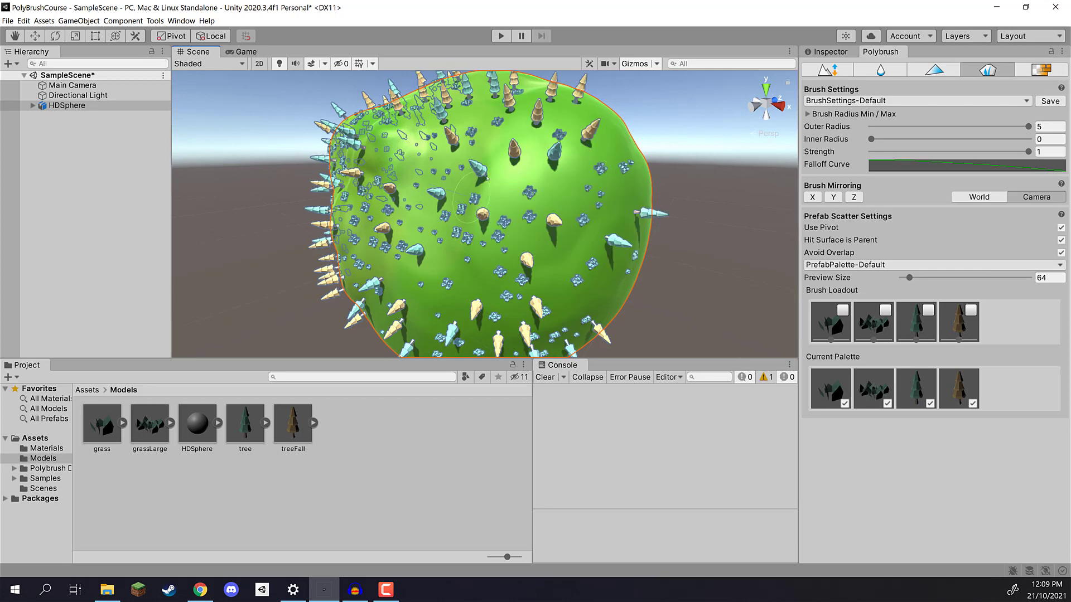
Step: Scatter more grass and trees in long strokes over the remaining sparse sides of the sphere
{"action": "left_click_drag", "start_coordinate": [530, 168], "coordinate": [413, 184], "text": "alt"}
{"action": "mouse_move", "coordinate": [346, 173]}
{"action": "left_mouse_down"}
{"action": "mouse_move", "coordinate": [424, 234]}
{"action": "mouse_move", "coordinate": [486, 318]}
{"action": "left_mouse_up"}
{"action": "left_click_drag", "start_coordinate": [424, 262], "coordinate": [535, 234], "text": "alt"}
{"action": "mouse_move", "coordinate": [357, 150]}
{"action": "left_mouse_down"}
{"action": "mouse_move", "coordinate": [312, 279]}
{"action": "mouse_move", "coordinate": [290, 301]}
{"action": "left_mouse_up"}
{"action": "left_click_drag", "start_coordinate": [402, 240], "coordinate": [569, 220], "text": "alt"}
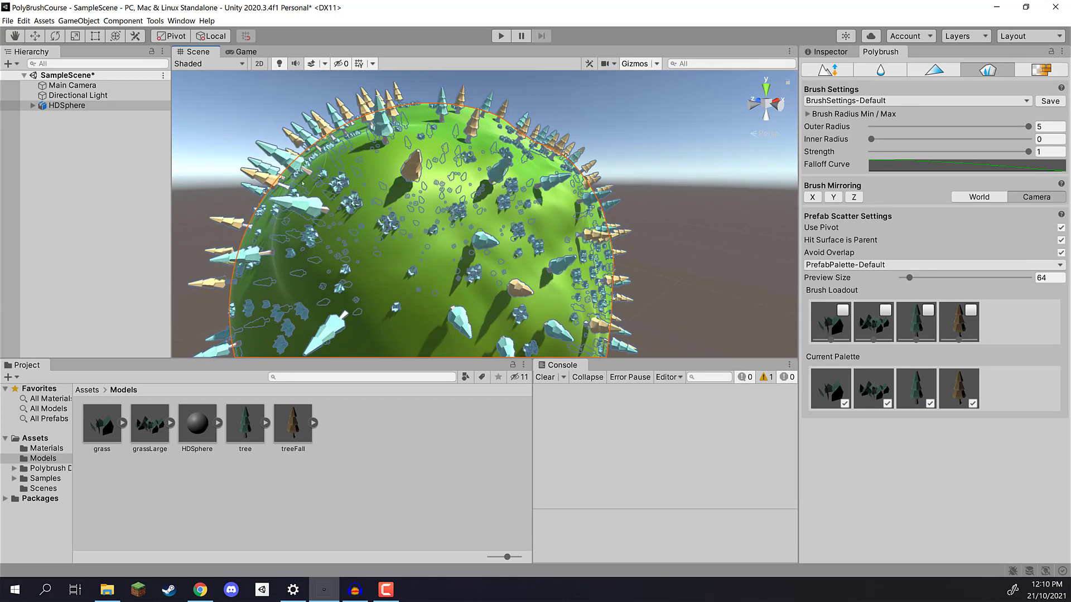
Step: Examine the scattered prefabs up close and go through the clones listed under HDSphere in the hierarchy
{"action": "right_click_drag", "start_coordinate": [302, 183], "coordinate": [386, 152]}
{"action": "key", "text": "w"}
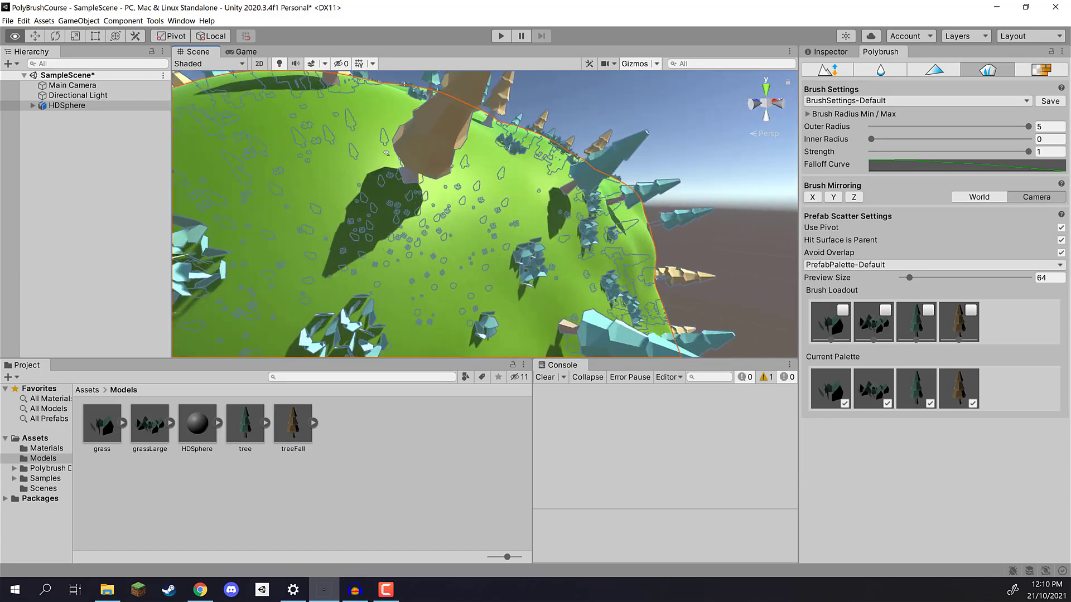
{"action": "mouse_move", "coordinate": [386, 152]}
{"action": "left_mouse_down", "text": "alt"}
{"action": "mouse_move", "coordinate": [412, 201]}
{"action": "mouse_move", "coordinate": [400, 263]}
{"action": "mouse_move", "coordinate": [237, 150]}
{"action": "left_mouse_up", "text": "alt"}
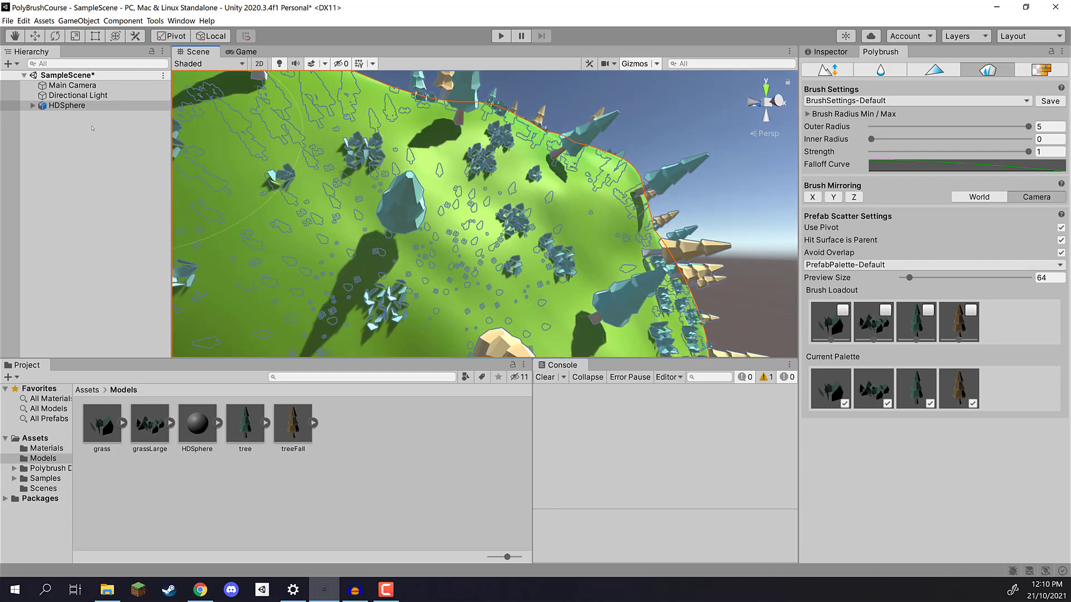
{"action": "left_click", "coordinate": [32, 105]}
{"action": "scroll", "coordinate": [84, 226], "scroll_direction": "down", "scroll_amount": 5}
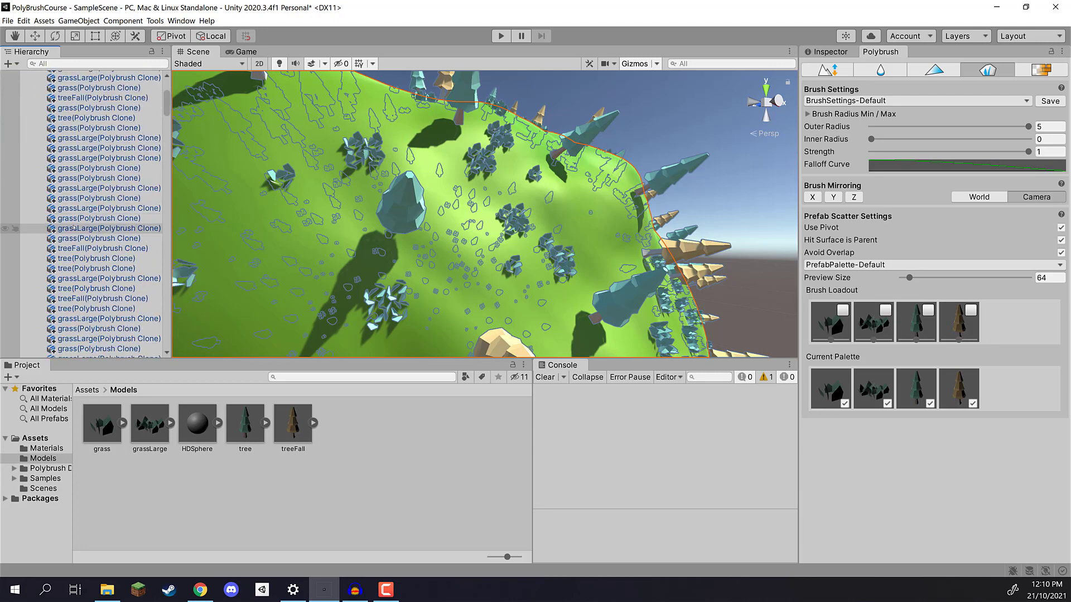
{"action": "scroll", "coordinate": [83, 228], "scroll_direction": "down", "scroll_amount": 3}
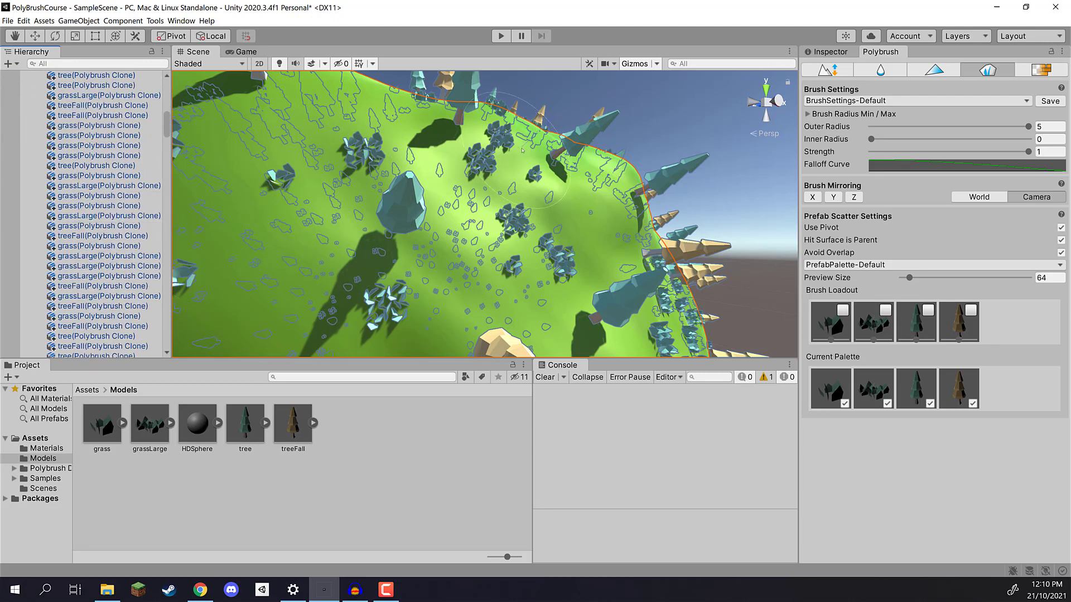
Step: Switch from the Polybrush settings to the Inspector and approach a tree near the sphere's crest
{"action": "left_click", "coordinate": [833, 52]}
{"action": "left_click", "coordinate": [690, 121]}
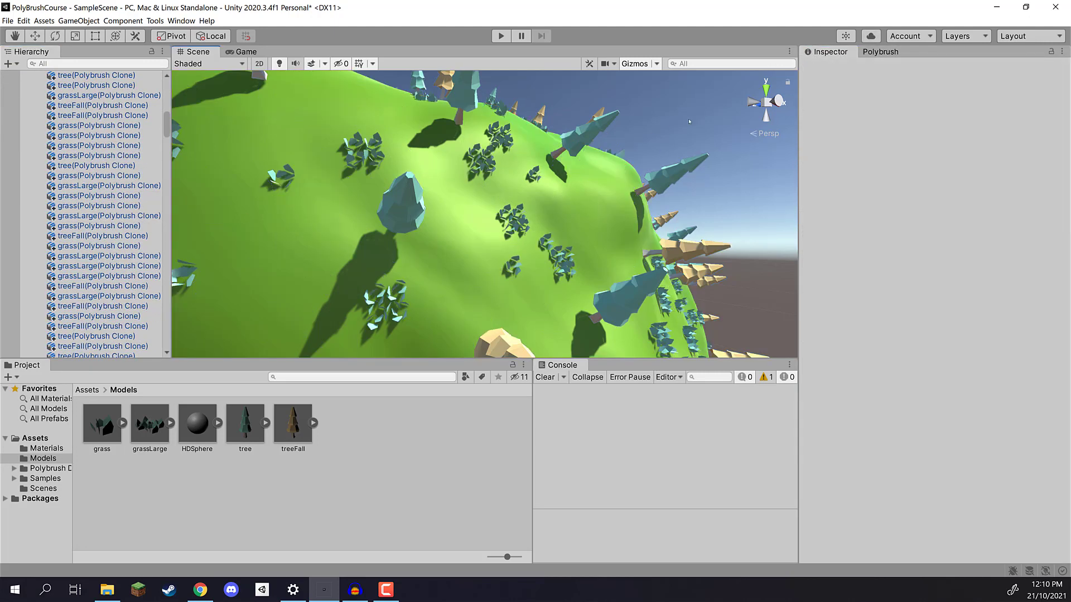
{"action": "key", "text": "w"}
{"action": "right_click_drag", "start_coordinate": [505, 242], "coordinate": [458, 190]}
{"action": "left_click", "coordinate": [458, 190]}
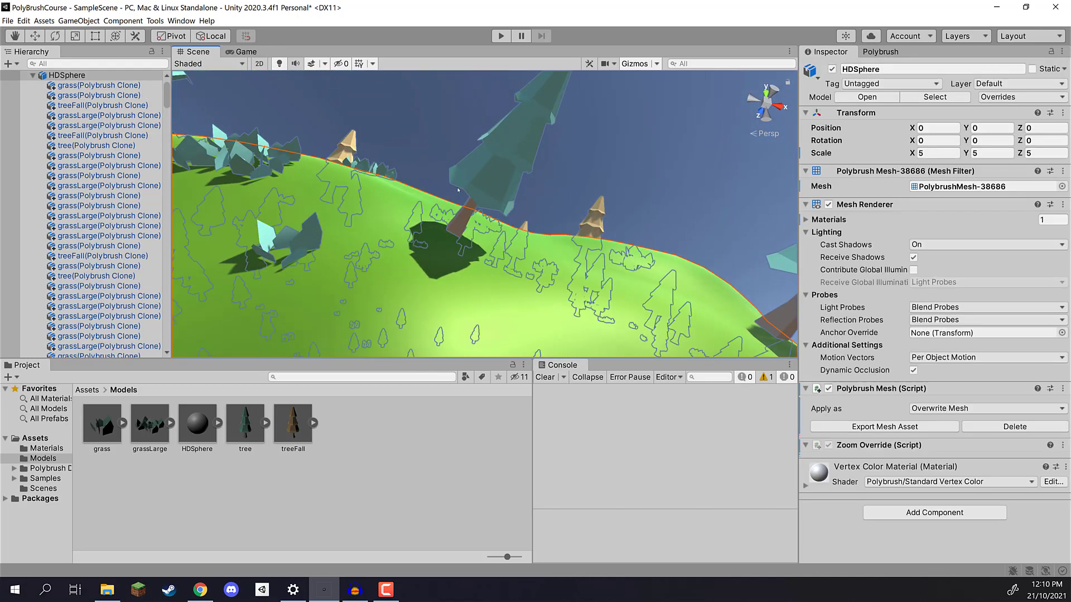
Step: Select the single tree clone near the sphere's crest and try rotating it
{"action": "left_click", "coordinate": [505, 156]}
{"action": "mouse_move", "coordinate": [505, 157]}
{"action": "right_mouse_down"}
{"action": "mouse_move", "coordinate": [472, 276]}
{"action": "mouse_move", "coordinate": [550, 264]}
{"action": "mouse_move", "coordinate": [516, 253]}
{"action": "right_mouse_up"}
{"action": "key", "text": "e"}
{"action": "left_click_drag", "start_coordinate": [494, 262], "coordinate": [434, 223]}
{"action": "right_click_drag", "start_coordinate": [434, 222], "coordinate": [430, 174]}
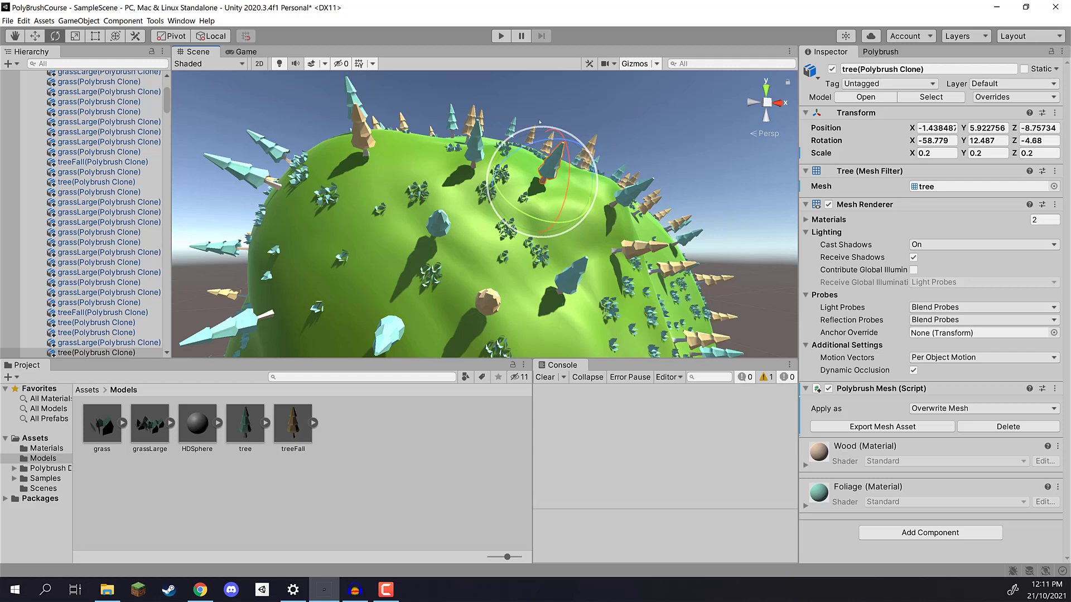
Step: Try scaling the selected tree clone uniformly, deselect it, and return to the start of the hierarchy list
{"action": "key", "text": "w"}
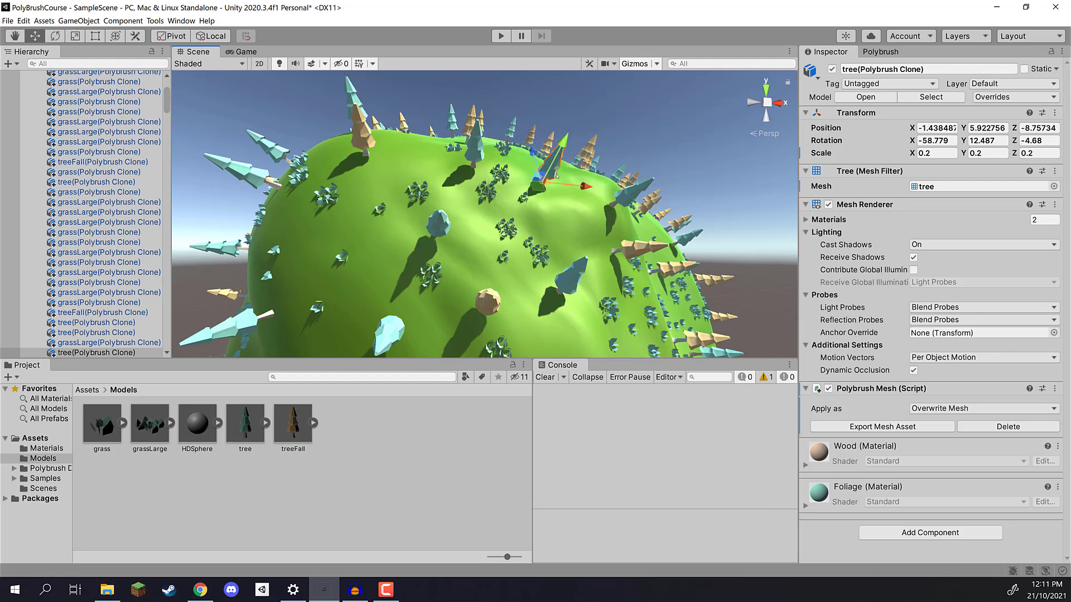
{"action": "key", "text": "r"}
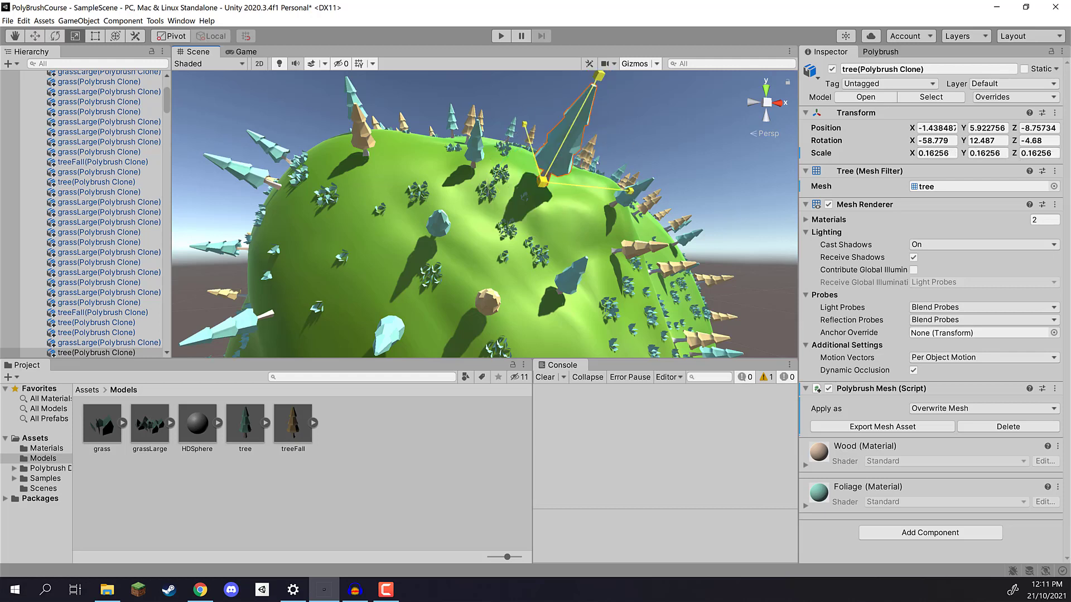
{"action": "left_click", "coordinate": [646, 136]}
{"action": "key", "text": "w"}
{"action": "scroll", "coordinate": [120, 84], "scroll_direction": "up", "scroll_amount": 5}
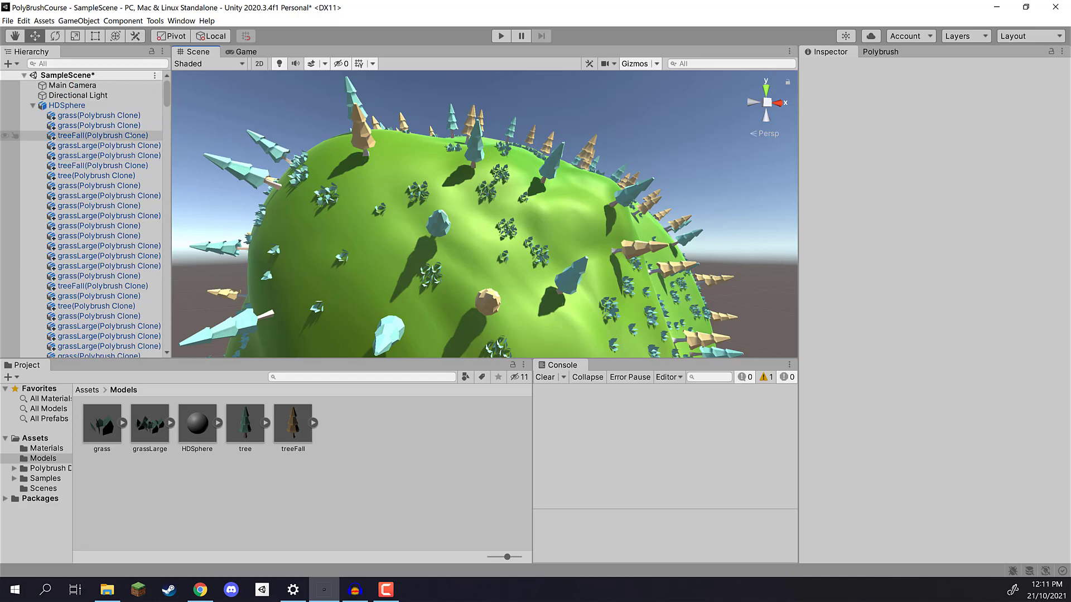